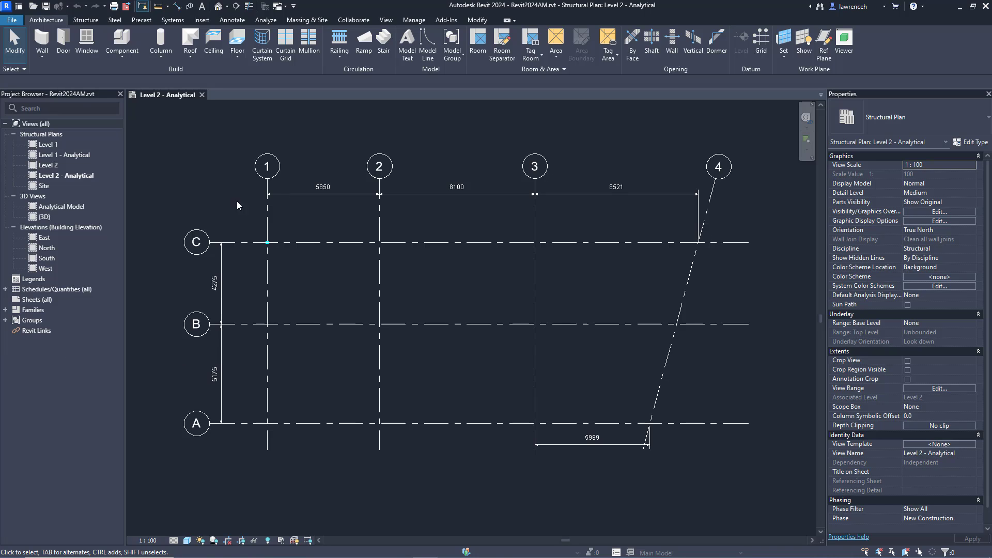
Select the analytical column at grid C/1 in the Level 2 - Analytical plan
left_click(94, 175)
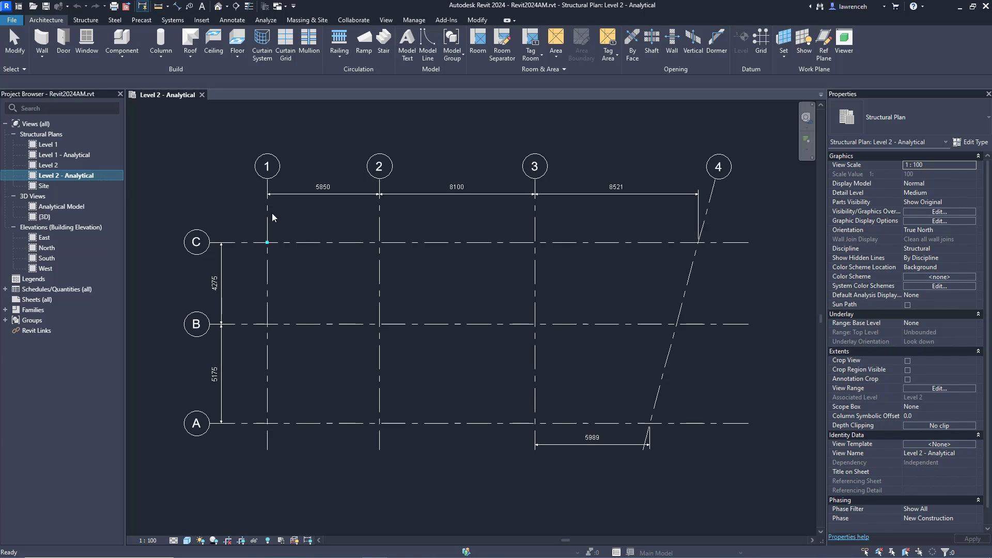
left_click(237, 223)
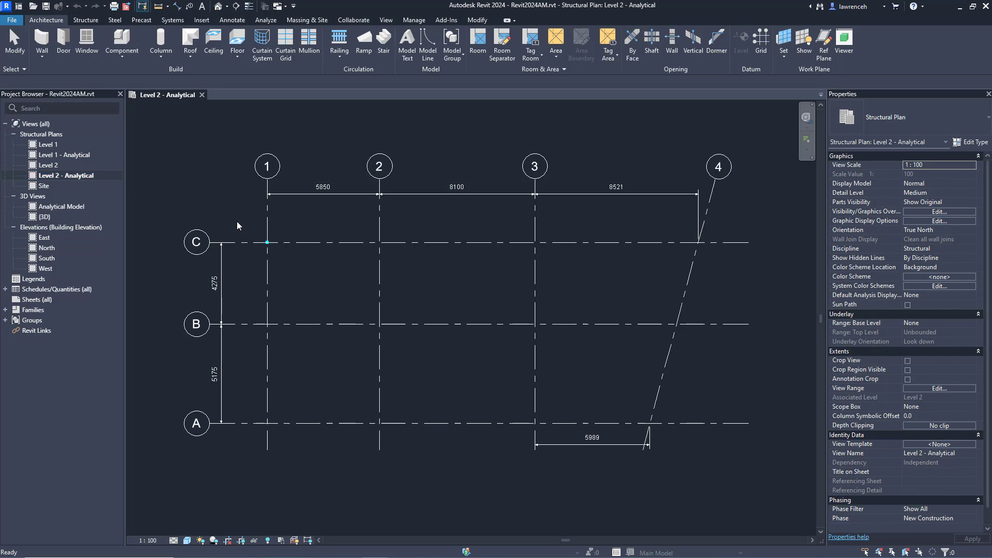
left_click_drag(242, 226, 302, 265)
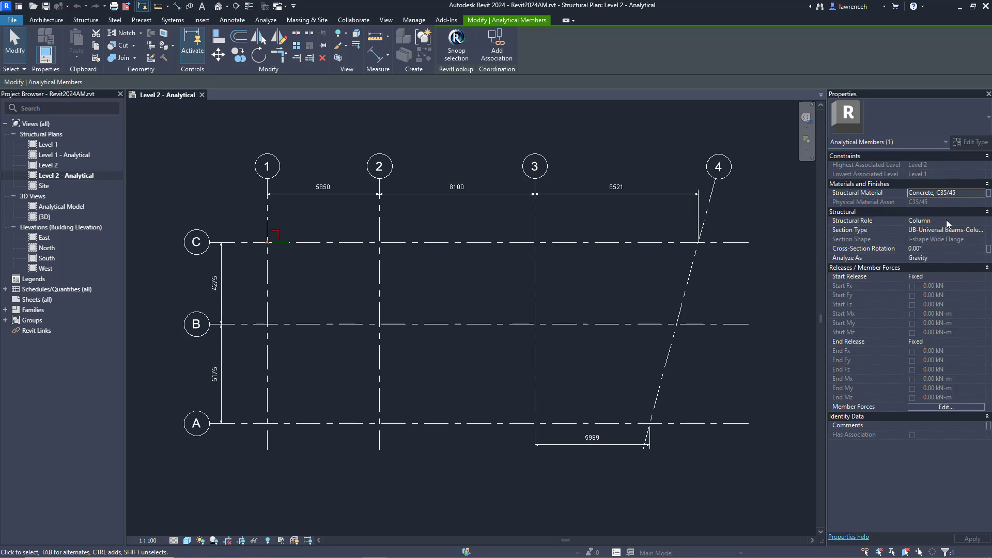
Change the column's structural material from Concrete to Metal - Steel 50-355
left_click(981, 195)
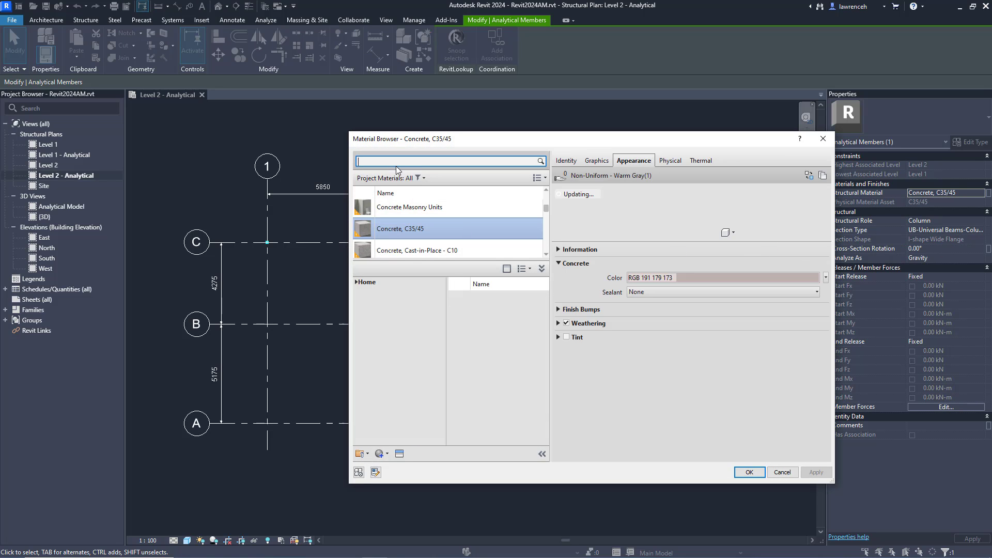
type("355")
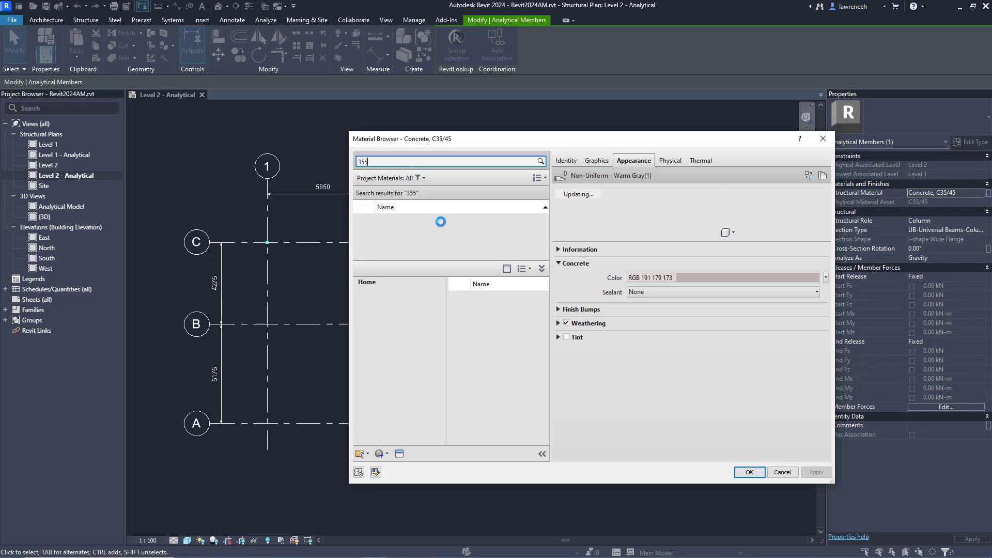
left_click(420, 223)
left_click(749, 472)
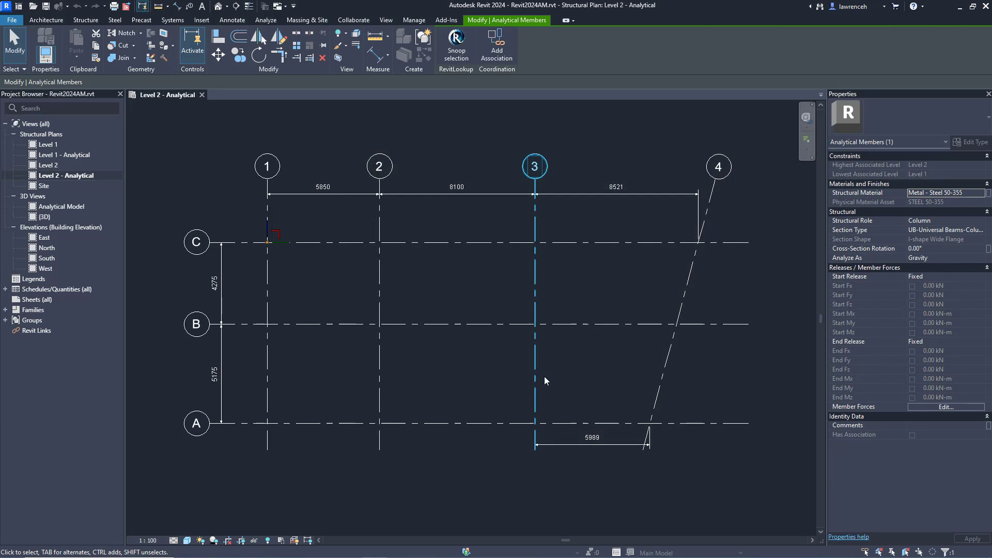
left_click(951, 220)
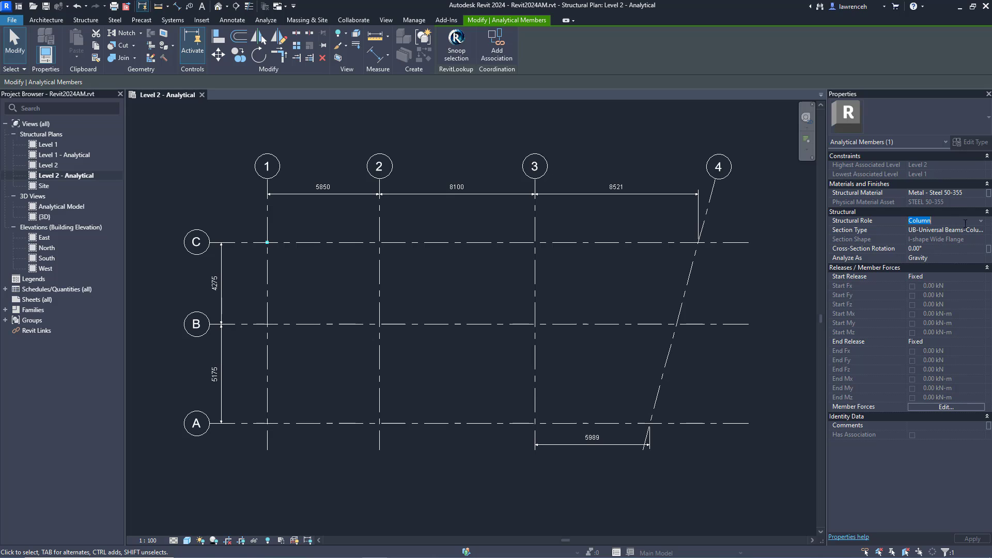
left_click(980, 221)
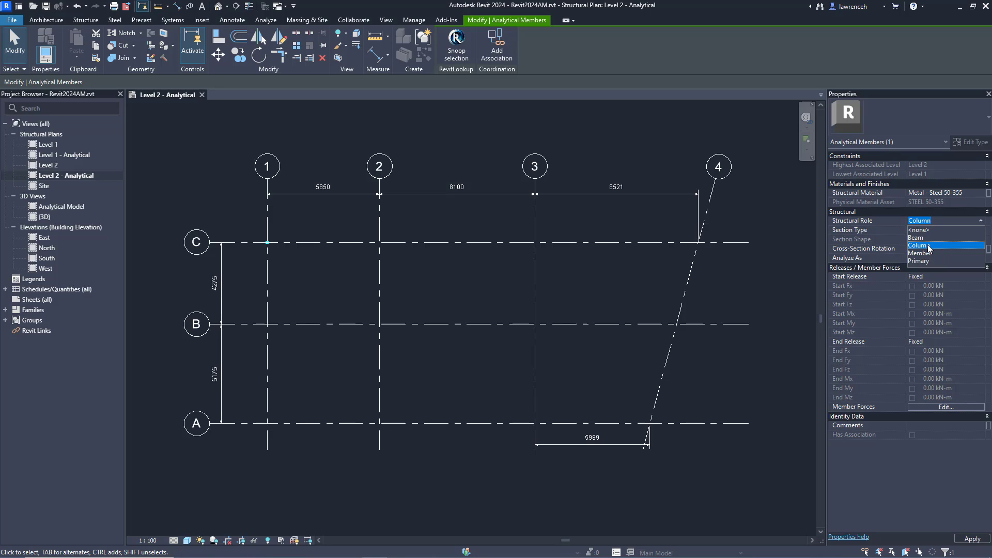
left_click(930, 245)
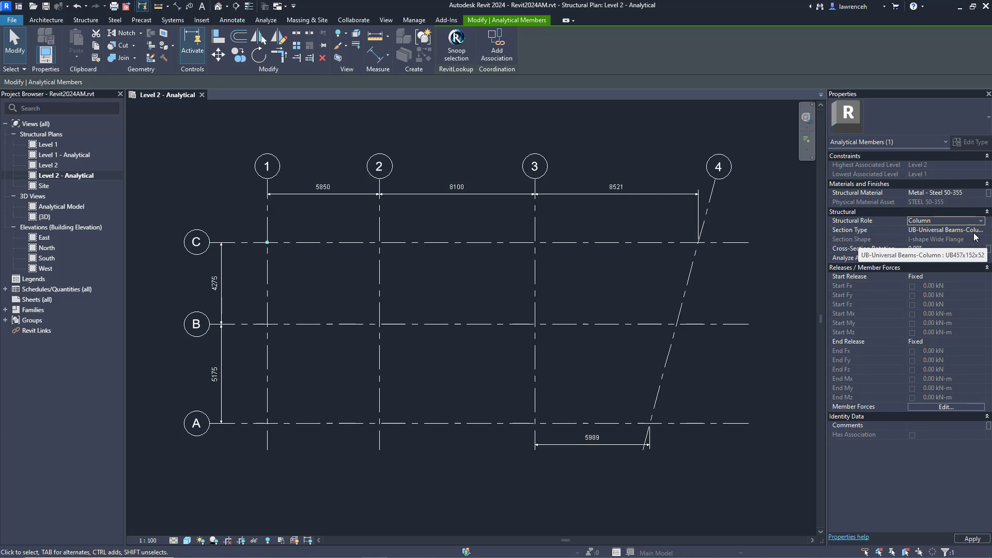
left_click(486, 147)
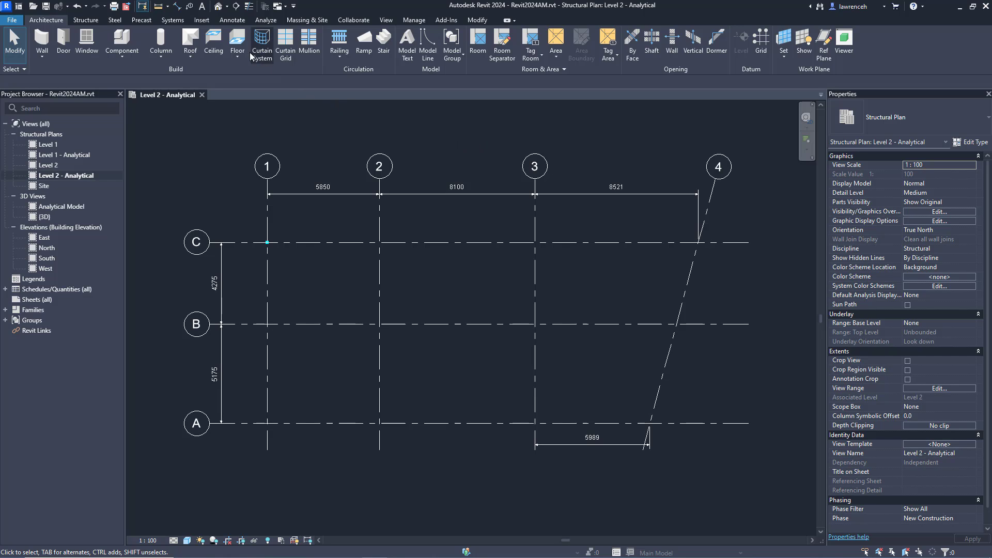
Find and load the British Standard UC-Universal Columns family from the Autodesk library
left_click(203, 21)
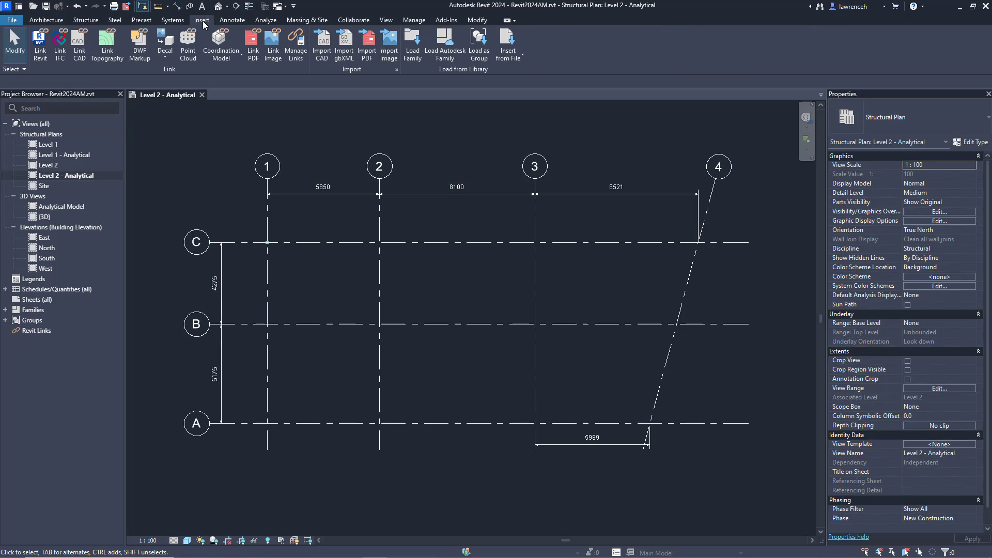
left_click(446, 63)
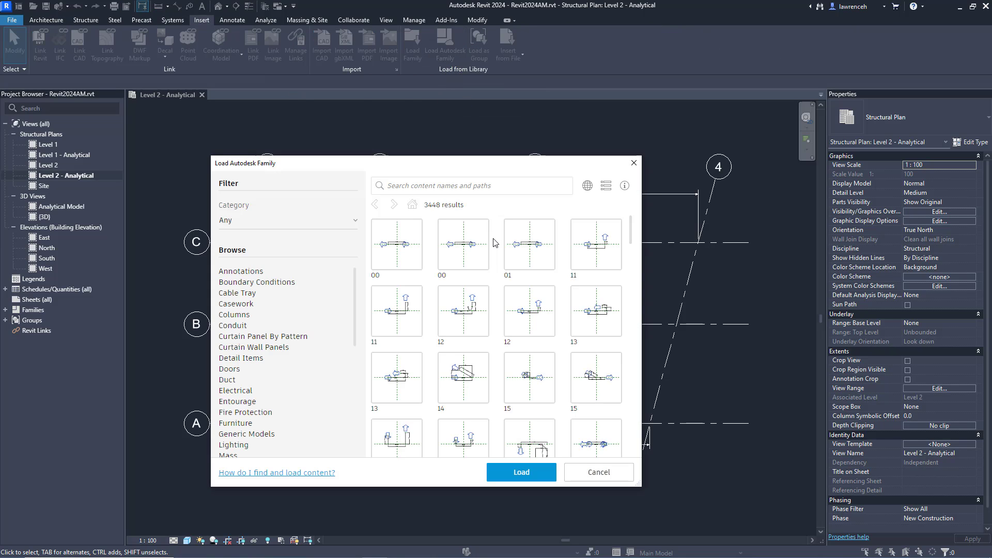
left_click(445, 181)
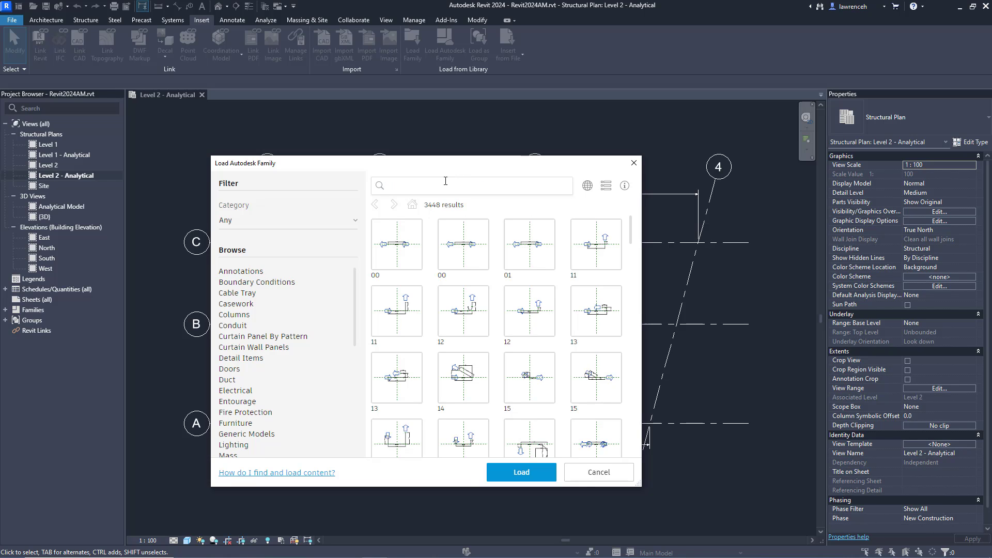
type("Universal")
key("Return")
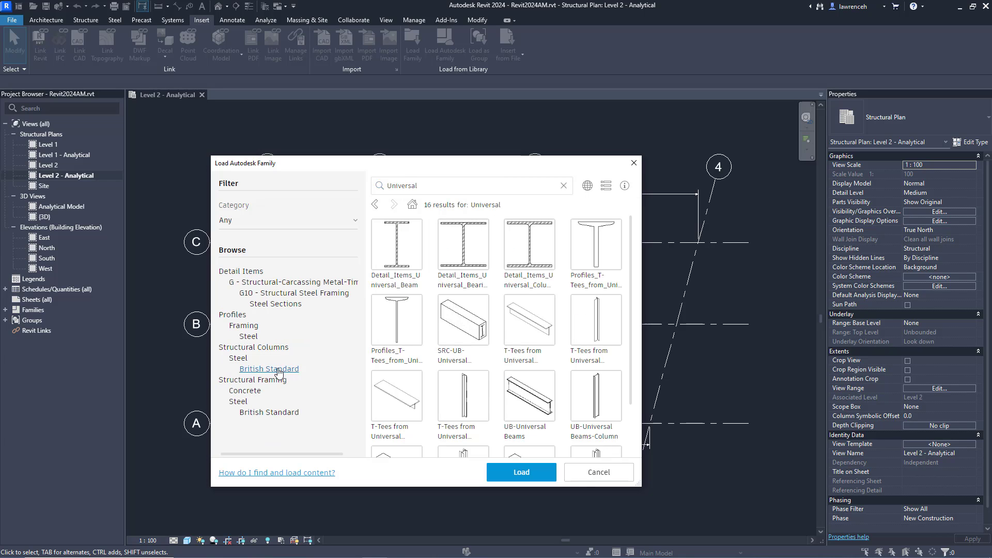
left_click(259, 369)
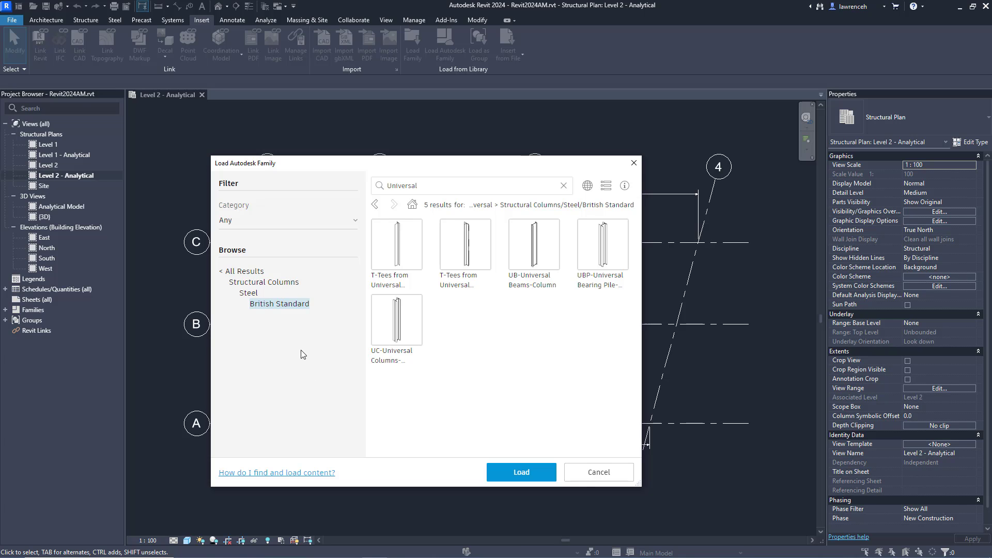
left_click(398, 330)
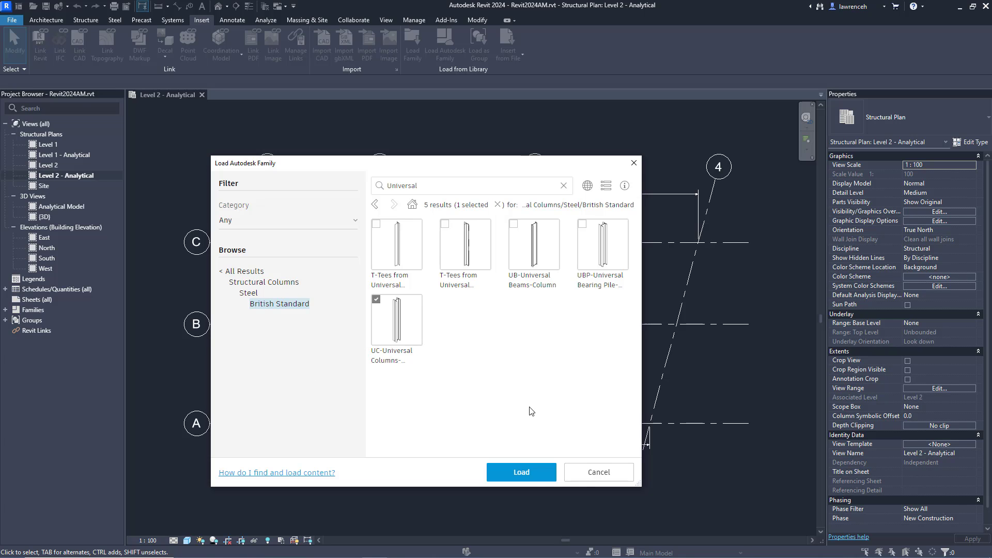
left_click(529, 473)
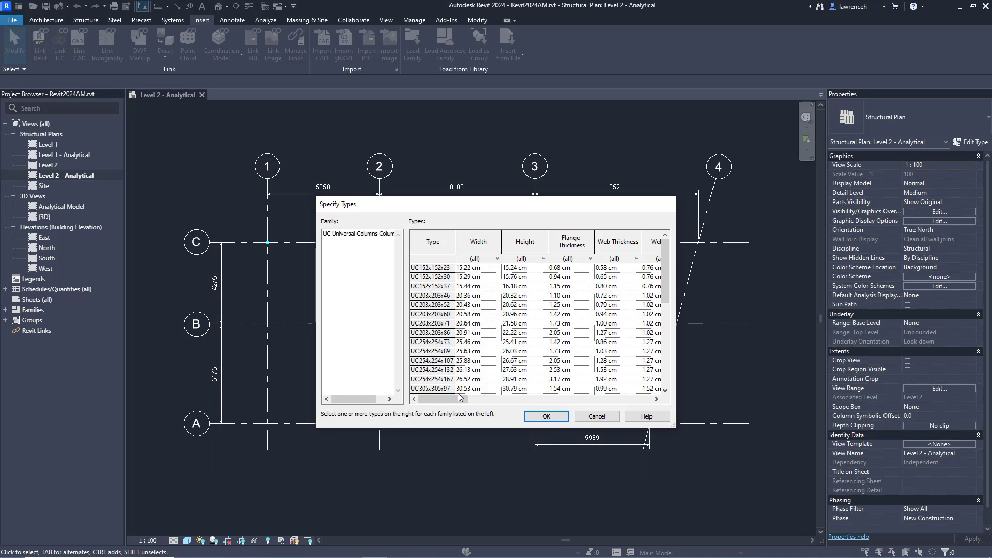
Choose the UC254x254x73, UC254x254x167 and UC305x305x137 column types to load
left_click(440, 342)
scroll(452, 346, "down", 1)
left_click(421, 353, "ctrl")
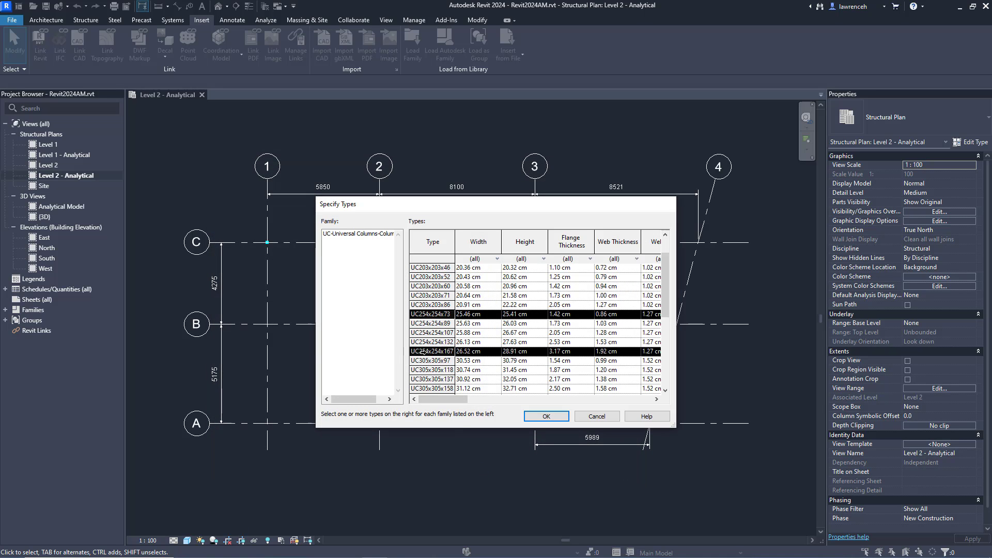
left_click(455, 380, "ctrl")
scroll(455, 382, "down", 1)
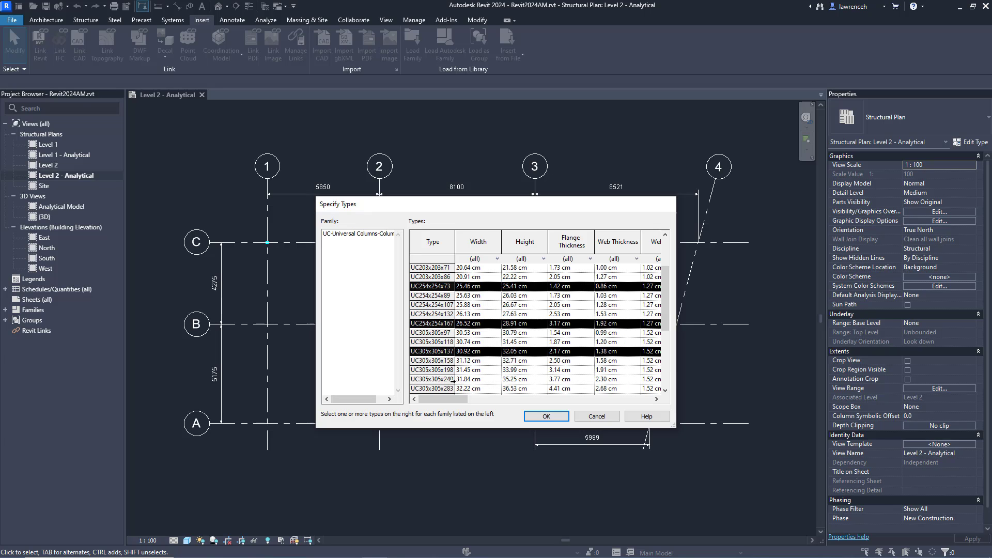
left_click(539, 418)
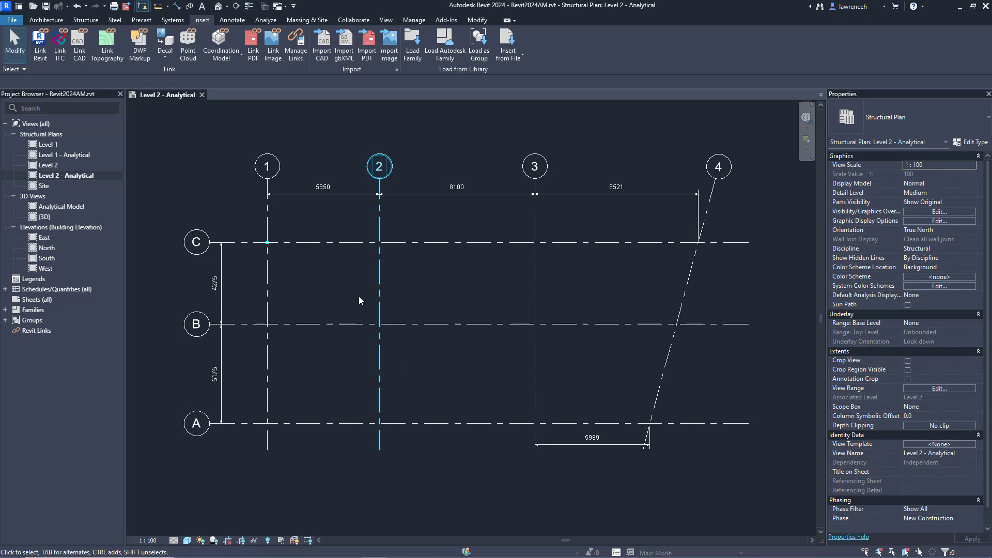
Select the C/1 column and swap its UB457x152x52 section for a UC-Universal Columns size
left_click_drag(234, 215, 304, 267)
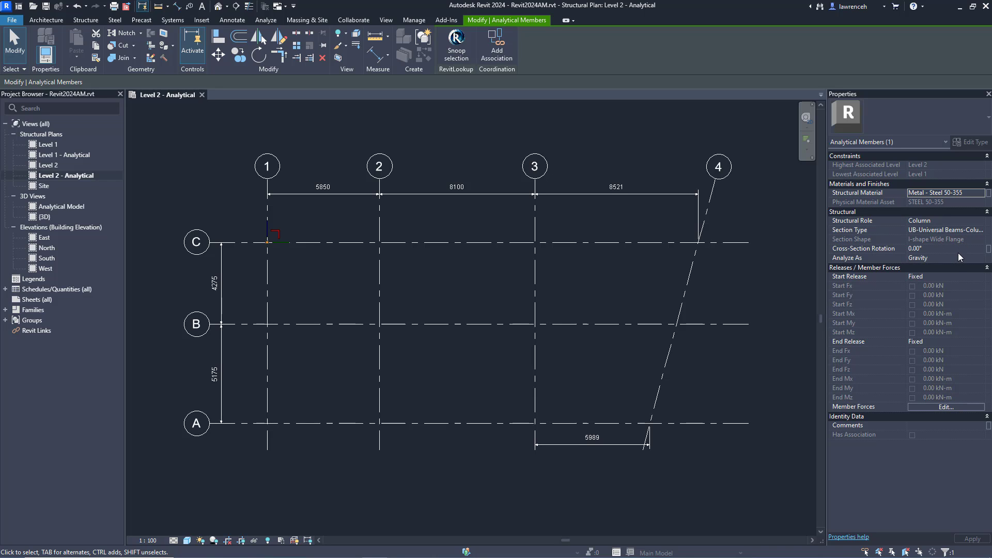
left_click(980, 230)
left_click(980, 231)
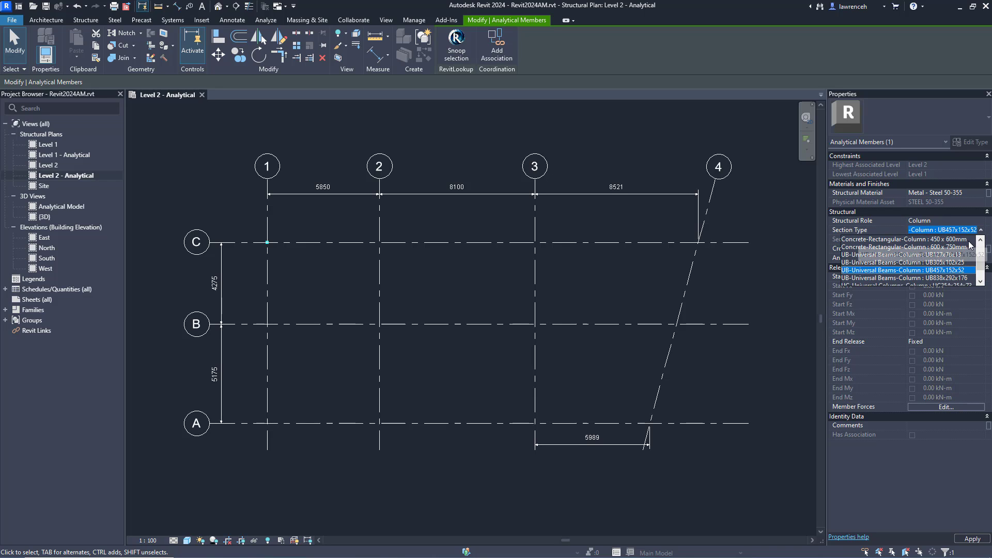
scroll(900, 266, "down", 1)
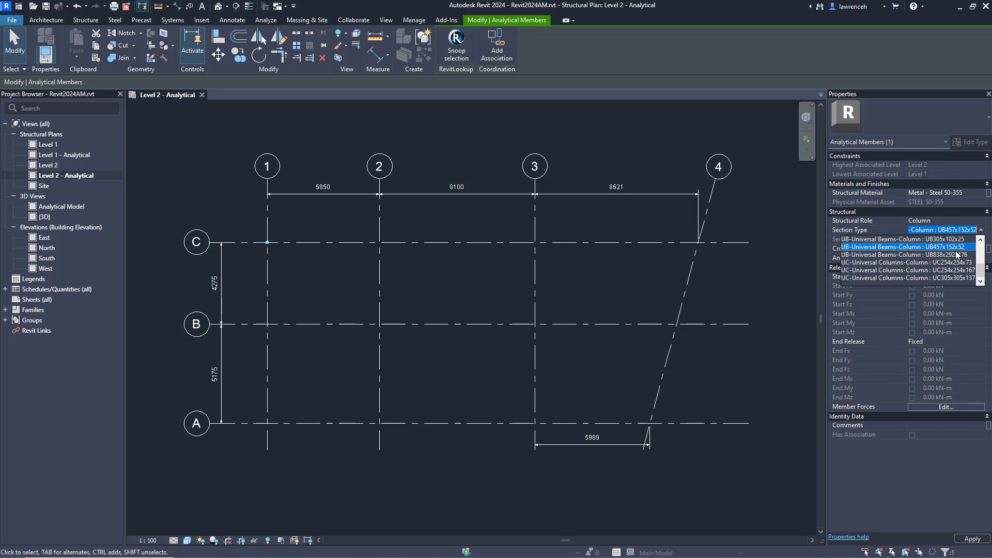
left_click(897, 278)
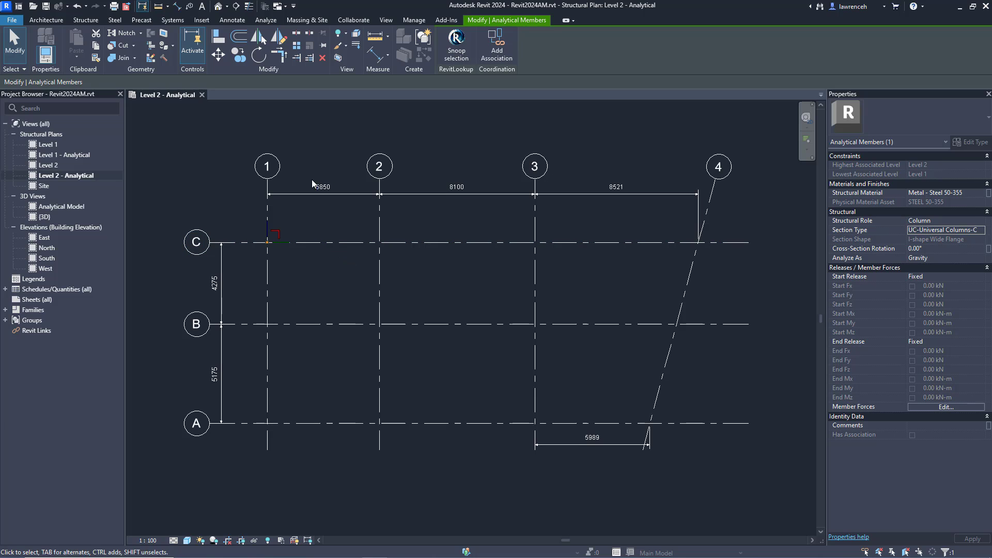
Copy the C/1 column to grids 2–4/C, 1–3/B and 1–4/A
left_click(241, 62)
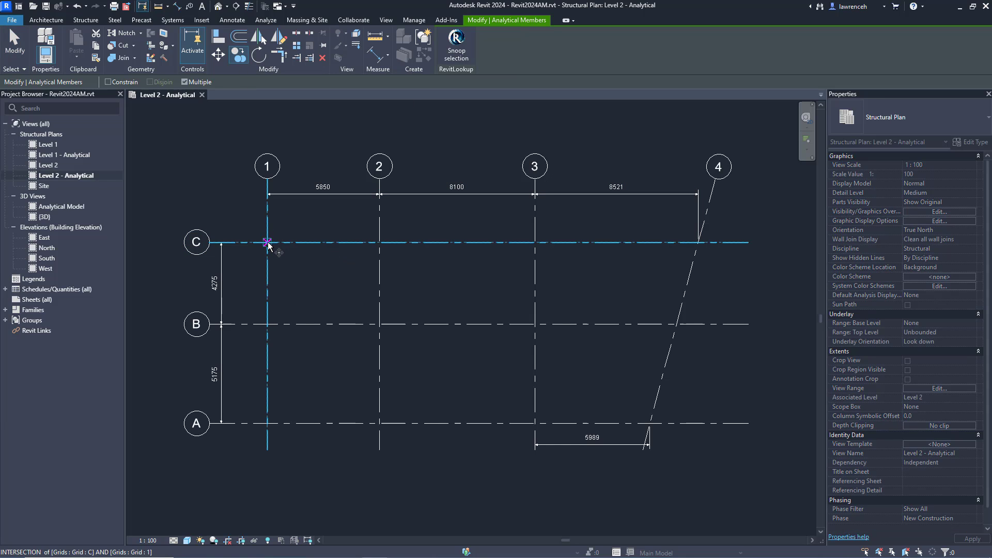
left_click(267, 242)
left_click(380, 242)
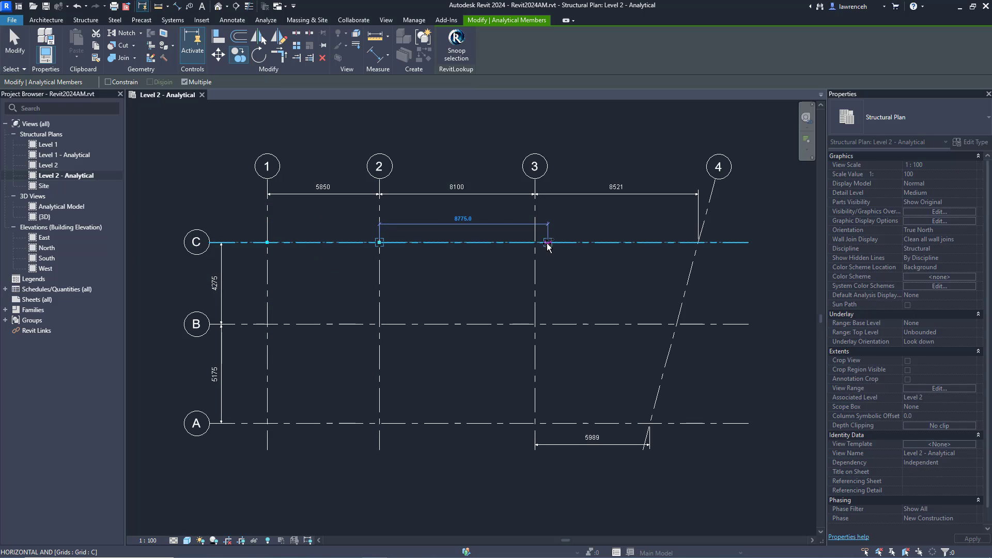
left_click(534, 242)
left_click(698, 241)
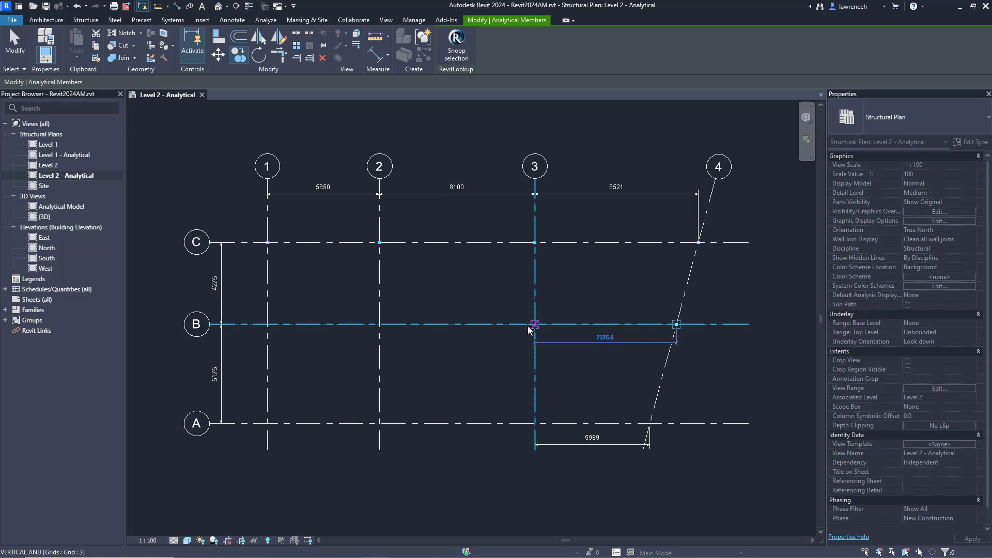
left_click(535, 324)
left_click(379, 324)
left_click(267, 323)
left_click(267, 423)
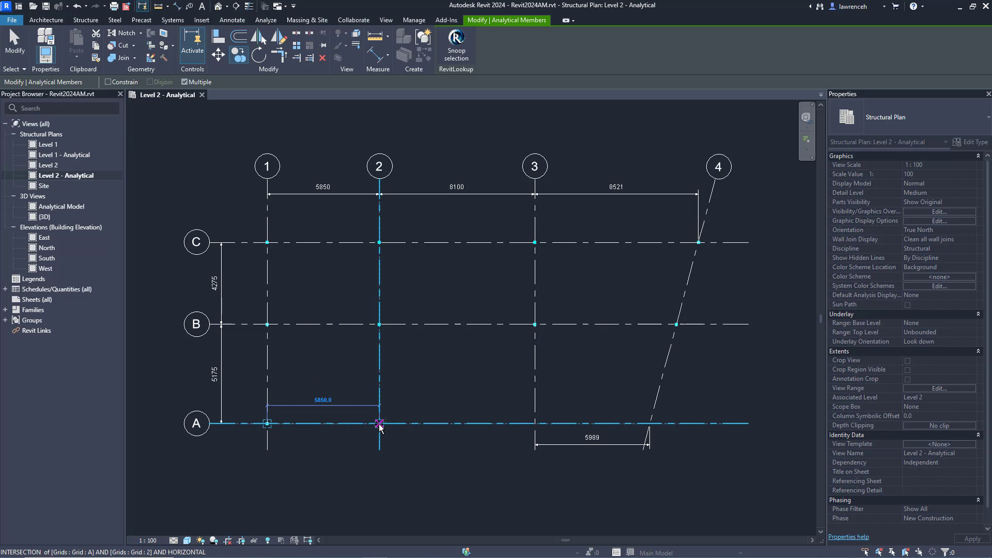
left_click(379, 423)
left_click(535, 423)
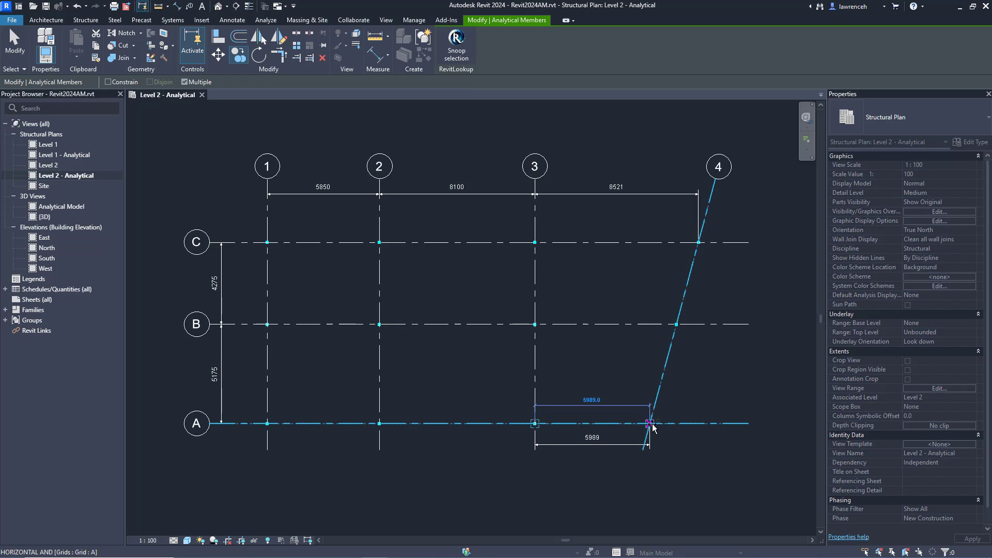
left_click(650, 423)
key("Escape")
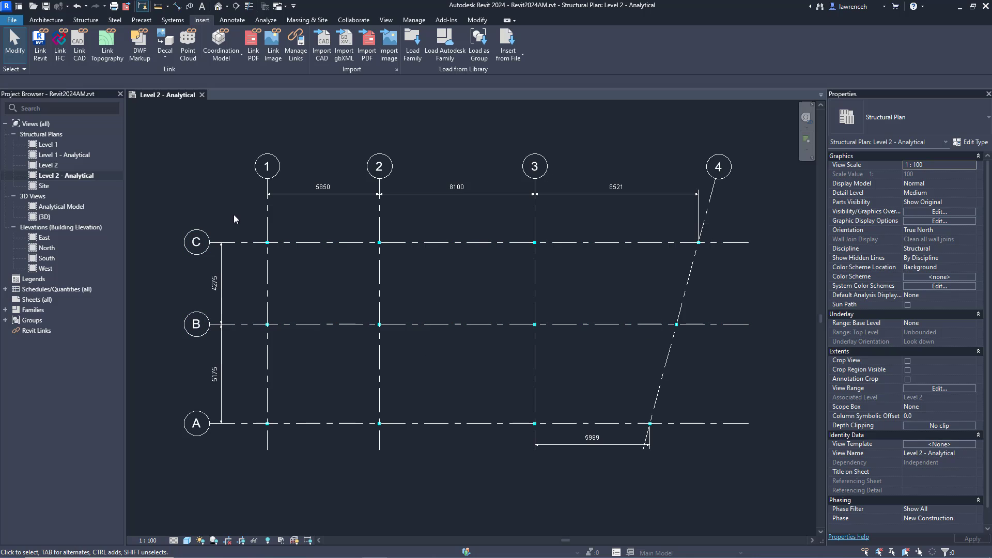
Open the Analytical Model 3D view and tile it beside the plan view
double_click(73, 208)
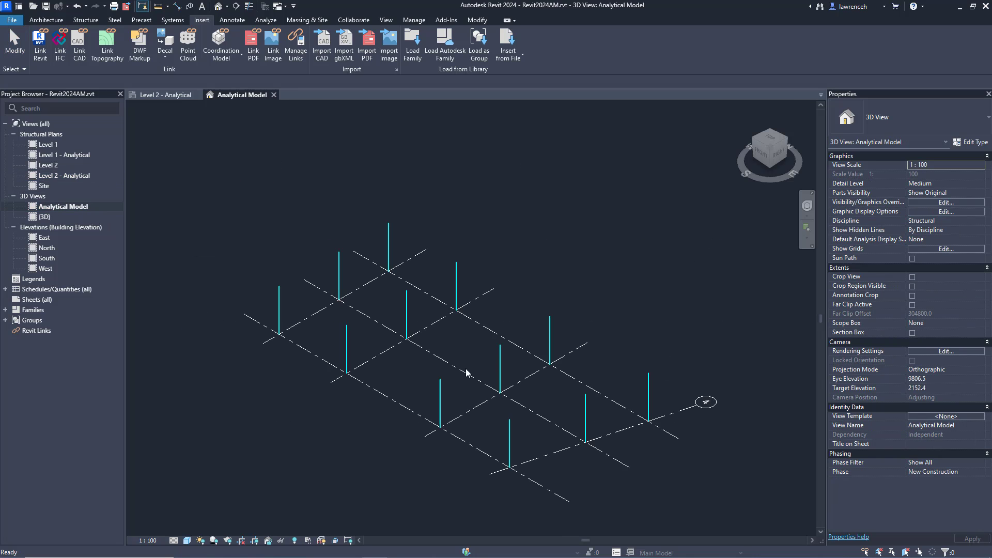
middle_click_drag(540, 373, 604, 377, "shift")
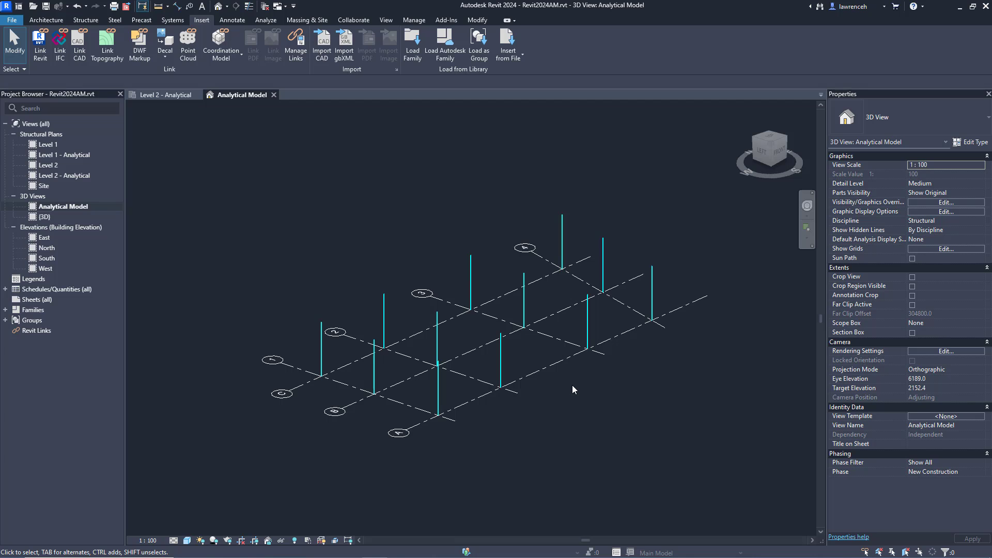
key("w")
key("t")
middle_click_drag(396, 345, 425, 268)
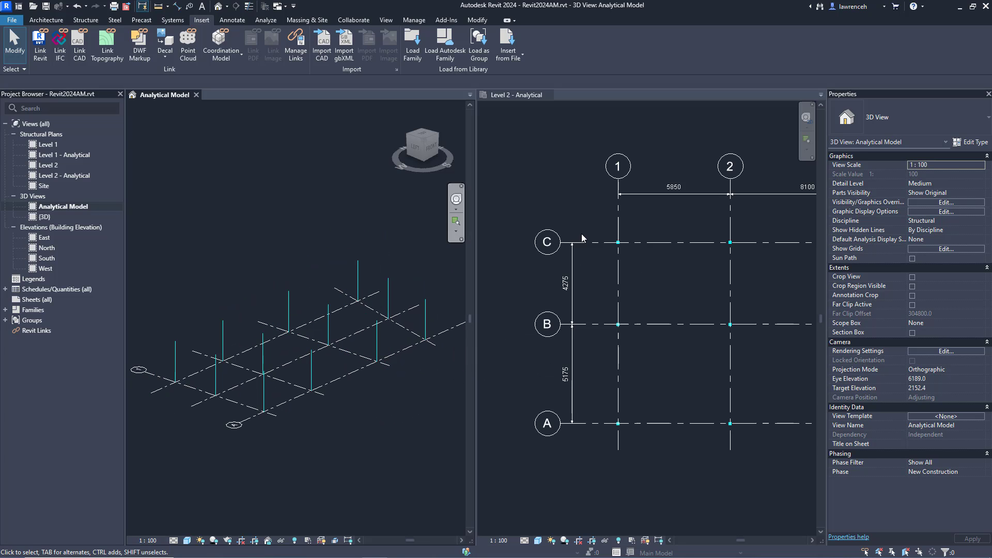
Activate the Level 2 - Analytical plan and show the Analyze tab tools
left_click(607, 147)
scroll(693, 268, "down", 2)
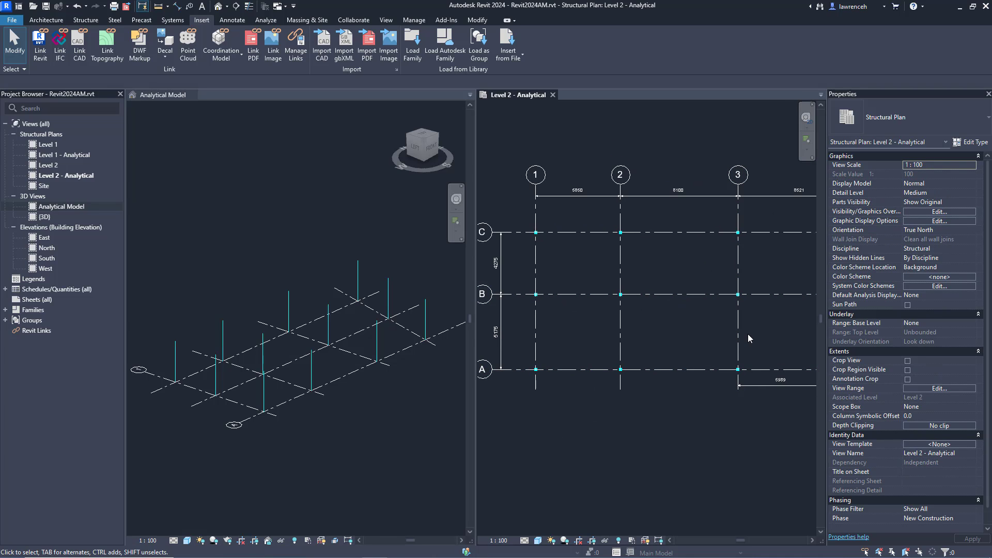
mouse_move(783, 328)
middle_mouse_down()
mouse_move(653, 339)
mouse_move(774, 323)
middle_mouse_up()
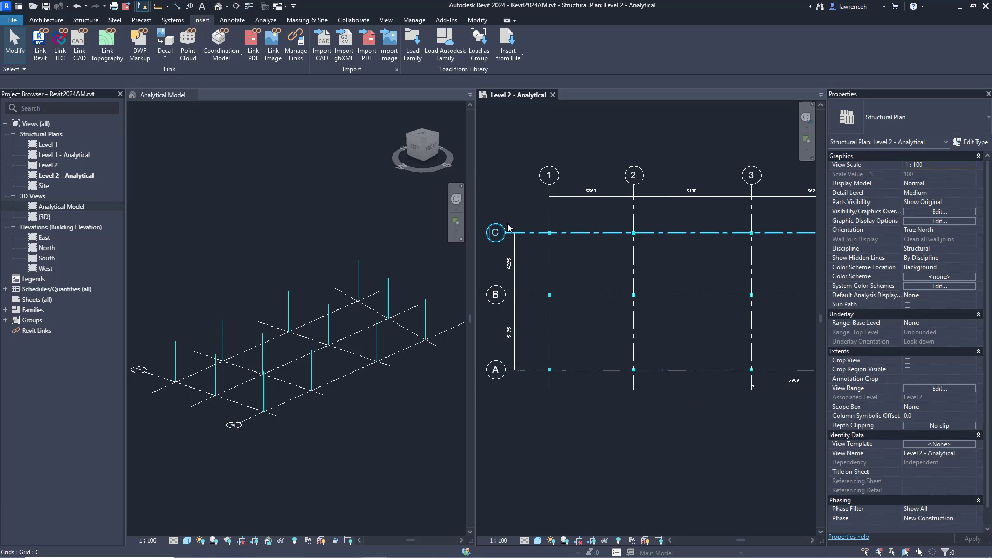
left_click(269, 21)
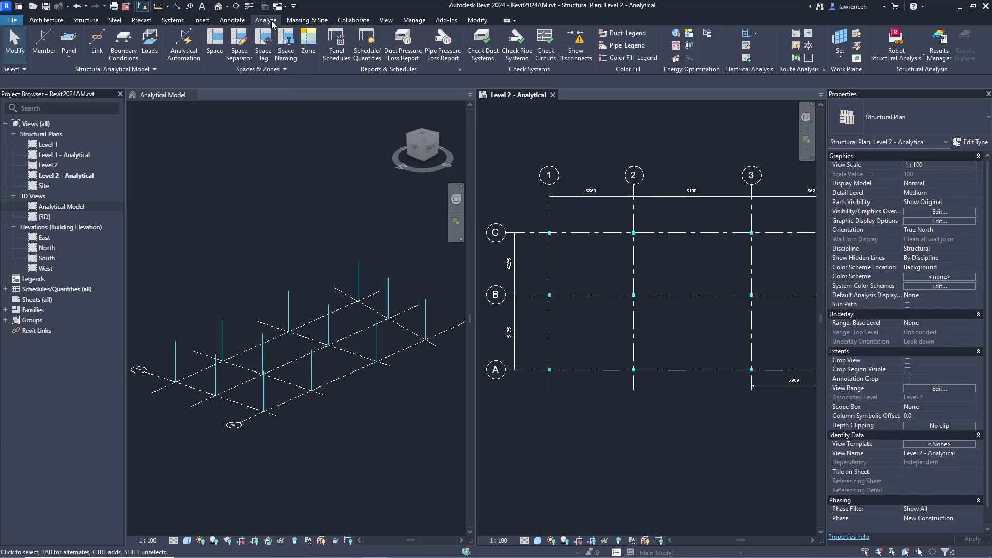
Start a new analytical member with structural material Metal - Steel 50-355
left_click(49, 56)
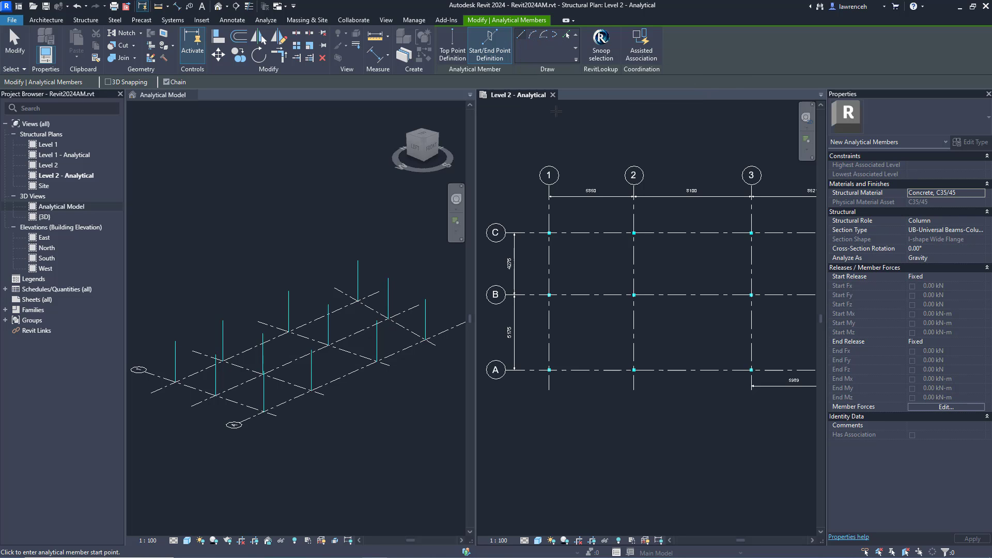
left_click(981, 193)
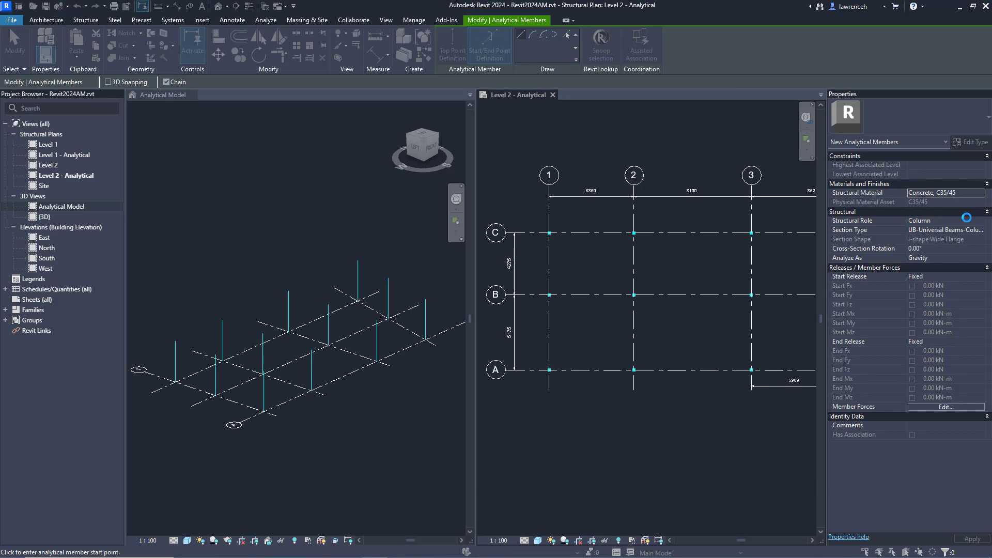
left_click(396, 164)
type("355")
left_click(422, 225)
left_click(755, 471)
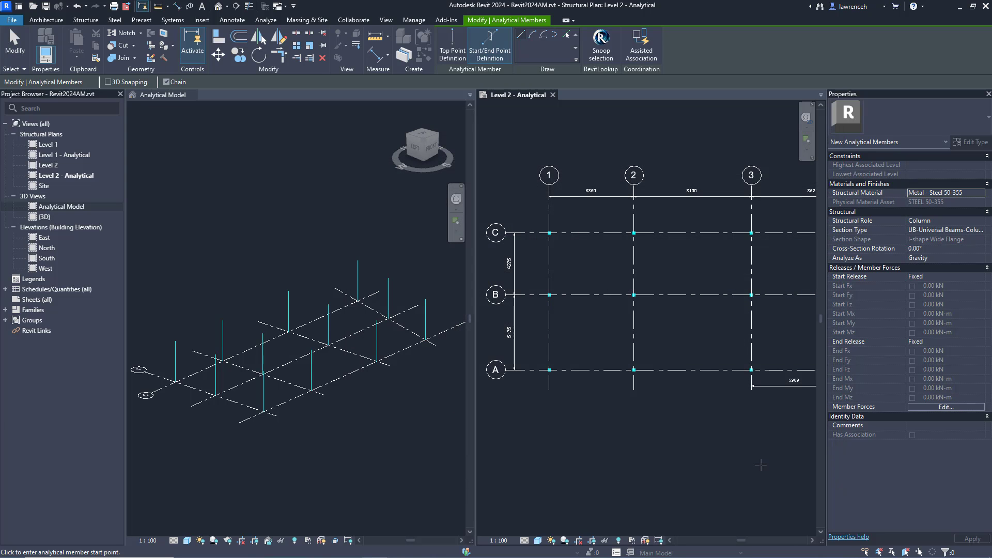
Set the member's structural role to Beam and section type to UB457x152x67
left_click(985, 222)
left_click(917, 238)
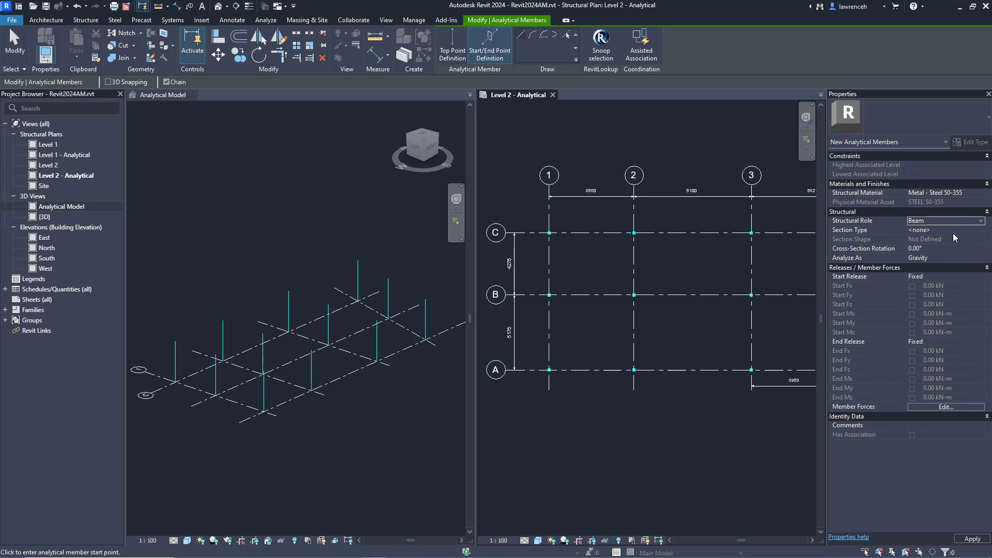
left_click(953, 232)
left_click(981, 230)
scroll(945, 268, "down", 2)
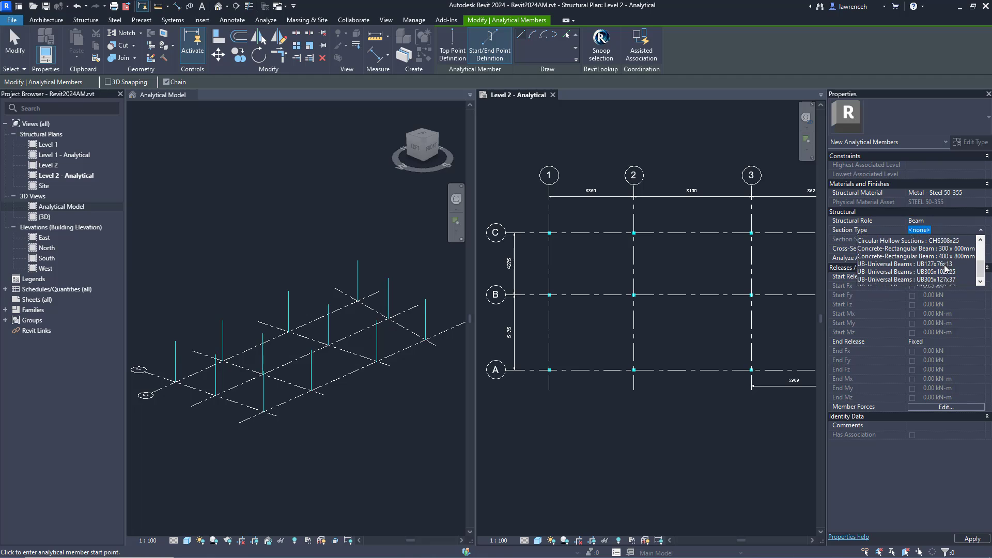
left_click(905, 269)
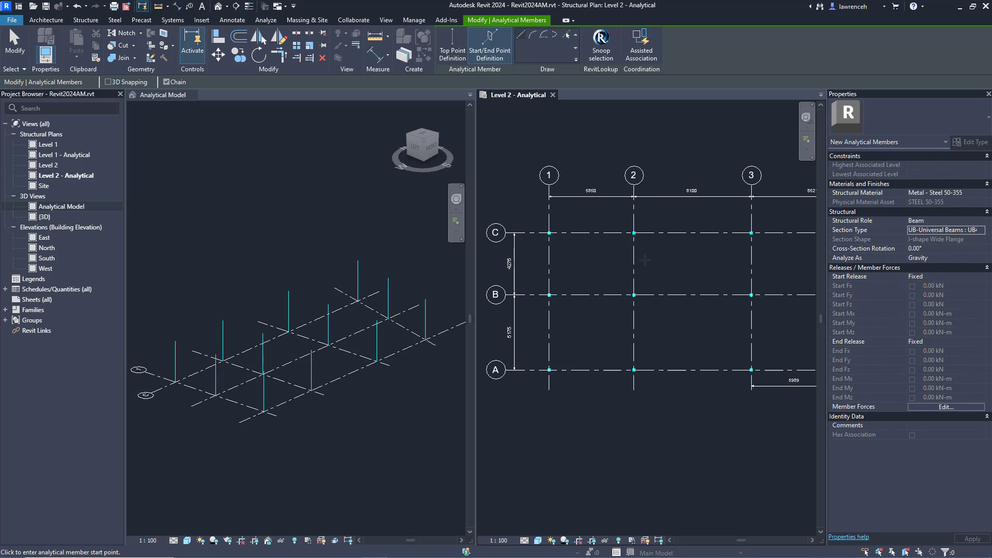
middle_click_drag(649, 259, 650, 263)
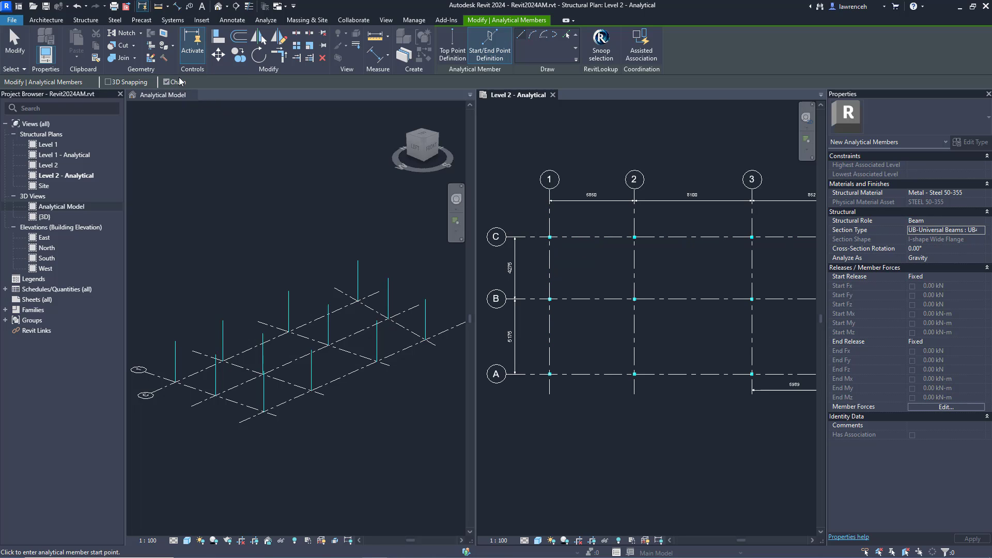
With 3D Snapping on, chain beams around all perimeter column tops, including the 5850 and 8100 spans
left_click(195, 173)
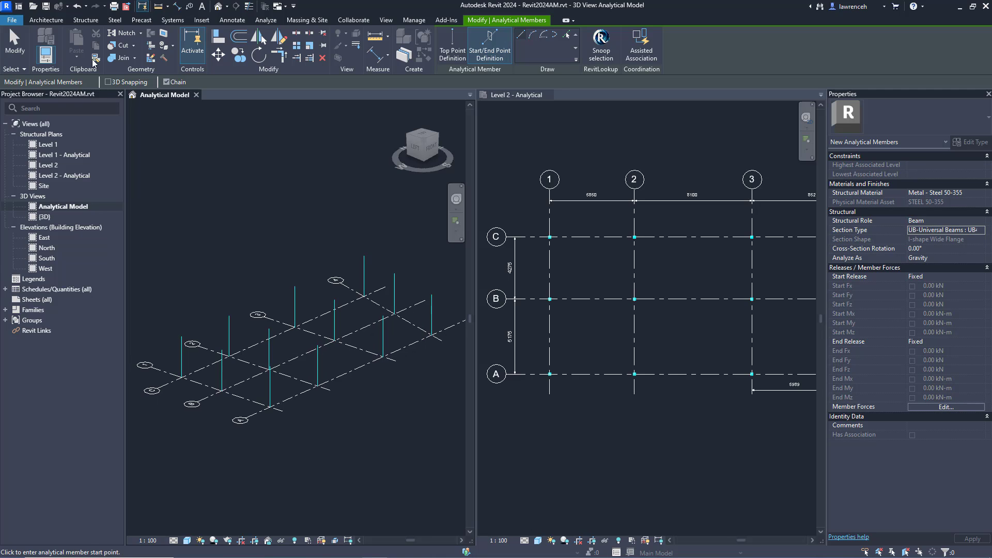
left_click(112, 83)
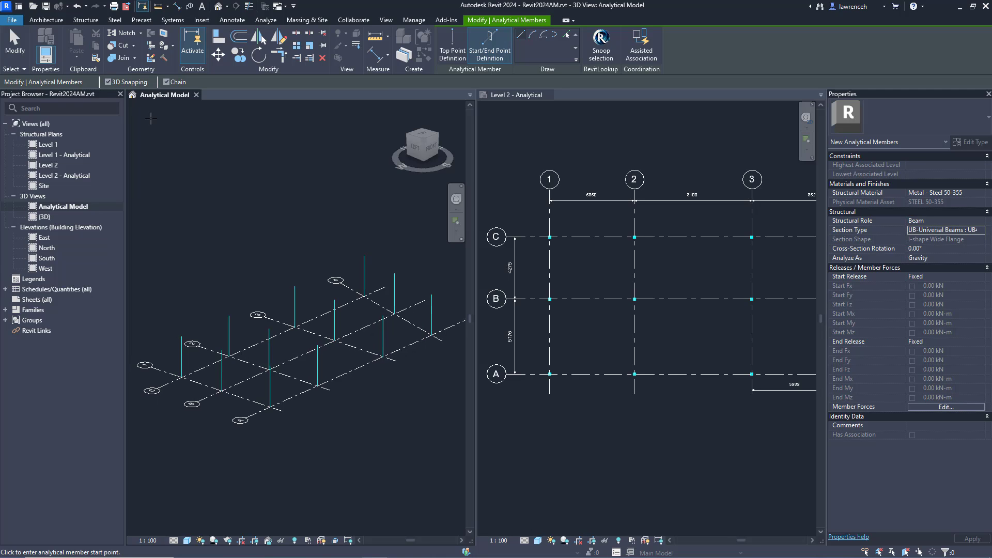
left_click(182, 335)
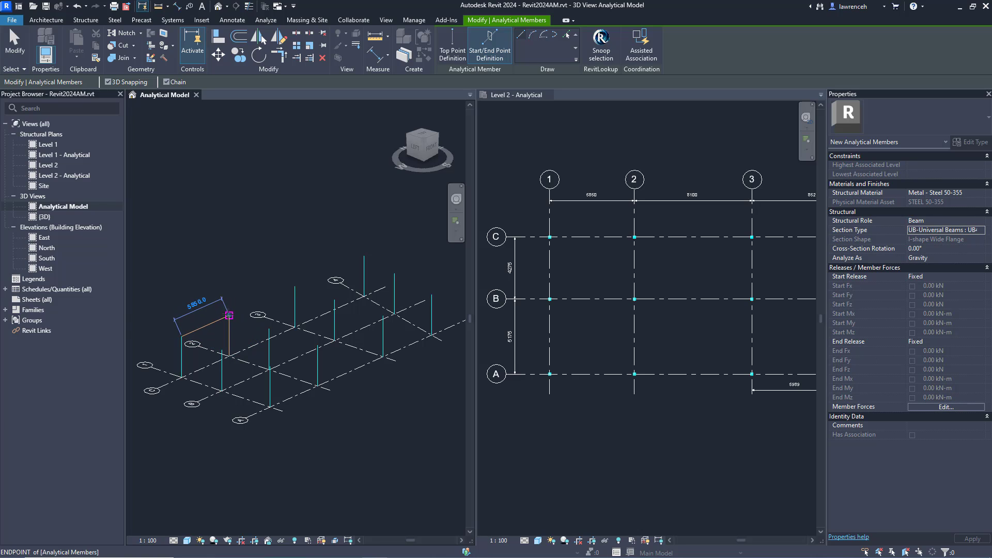
left_click(228, 315)
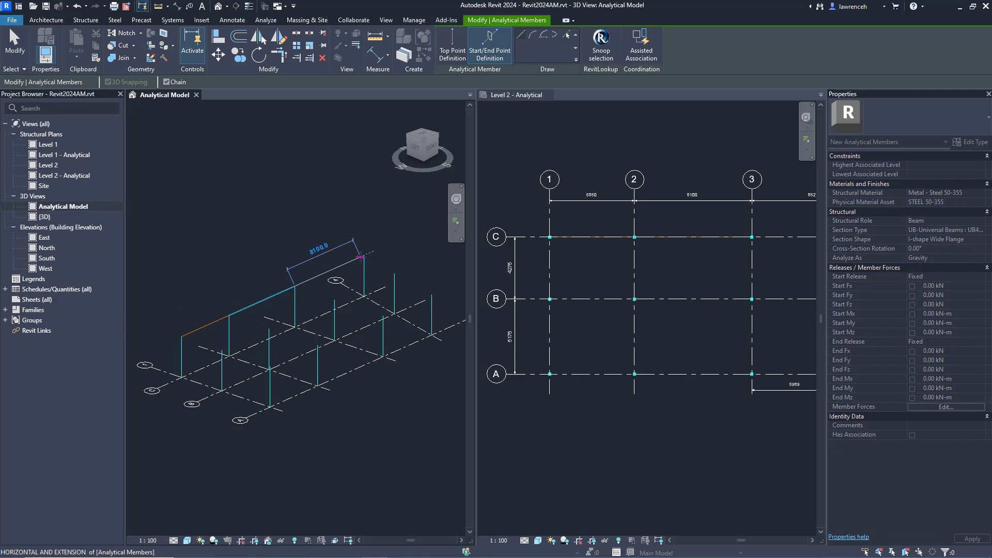
left_click(360, 256)
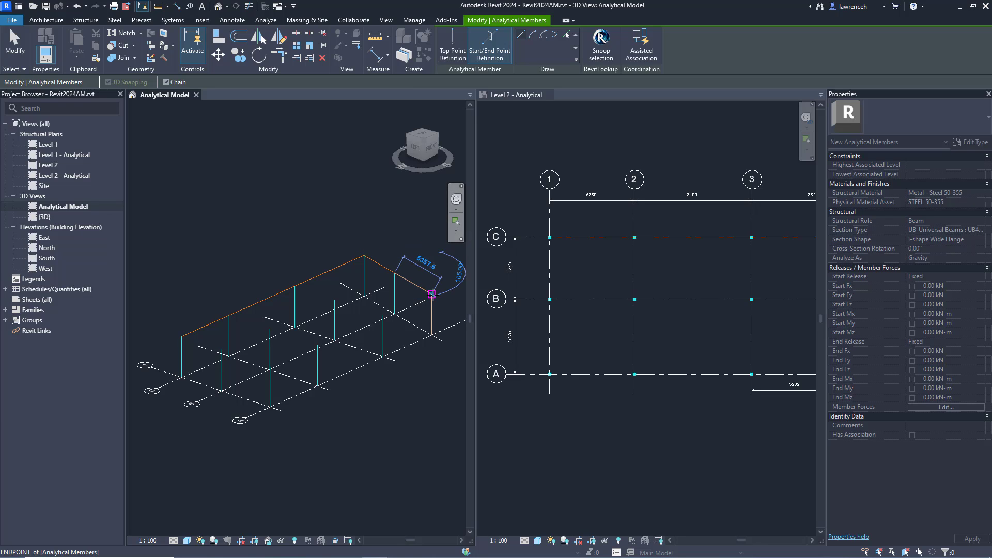
left_click(431, 294)
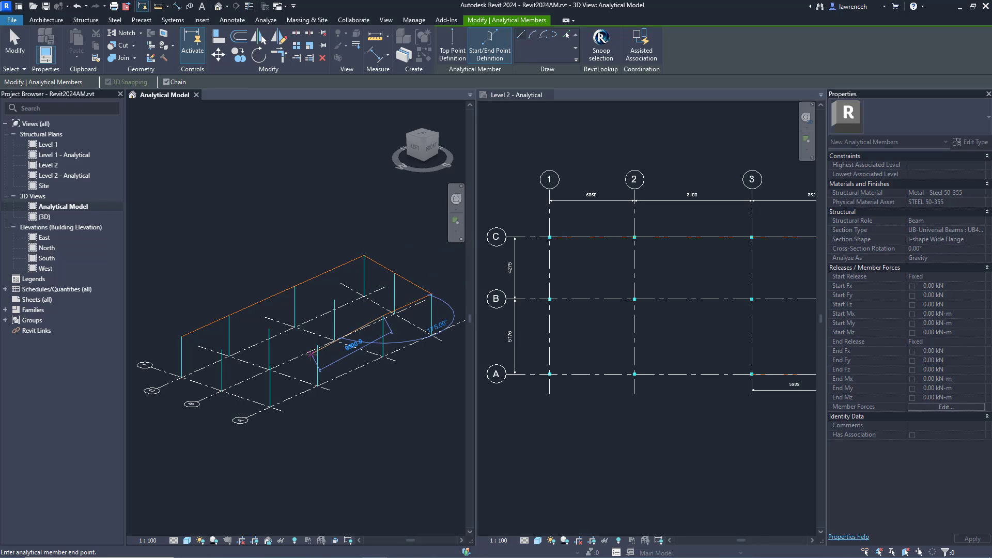
left_click(317, 345)
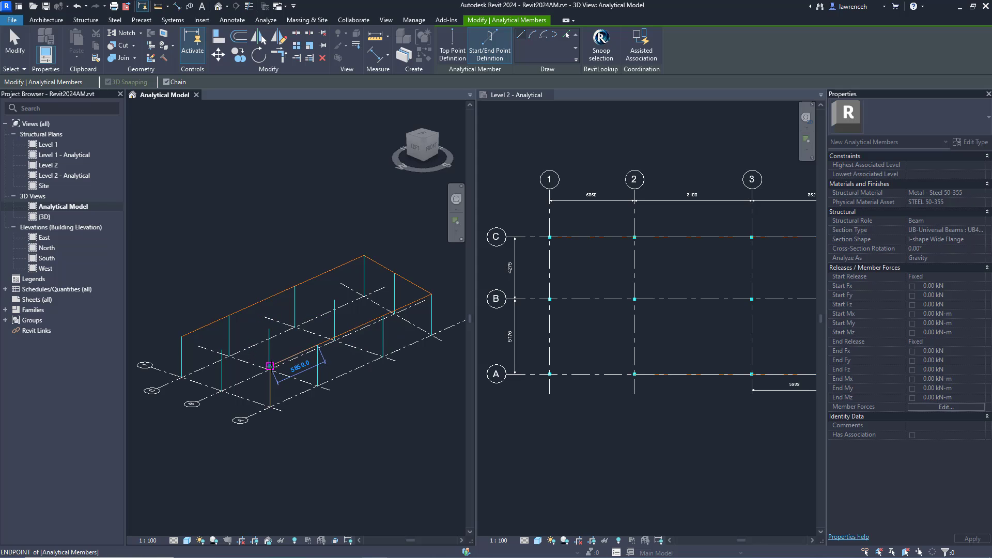
left_click(269, 366)
left_click(182, 335)
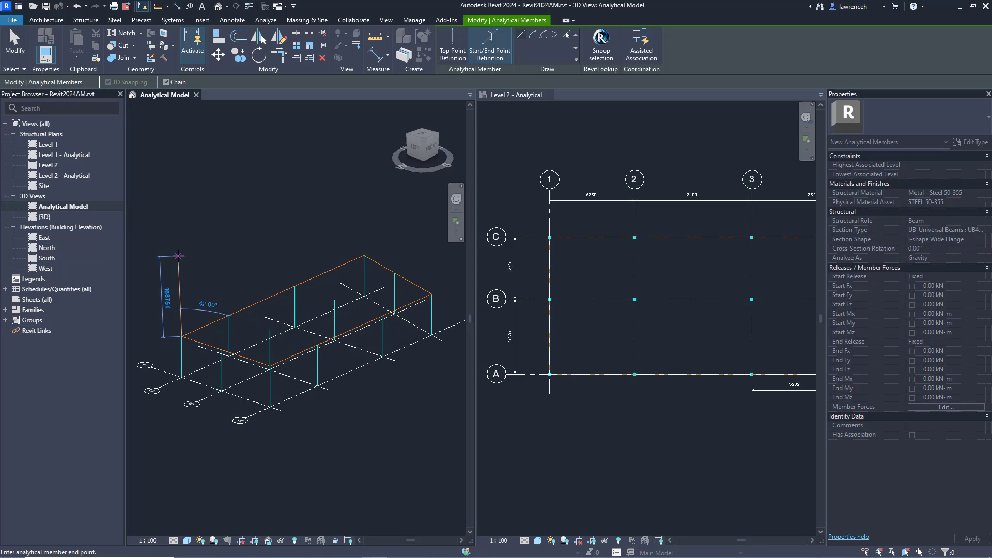
key("Escape")
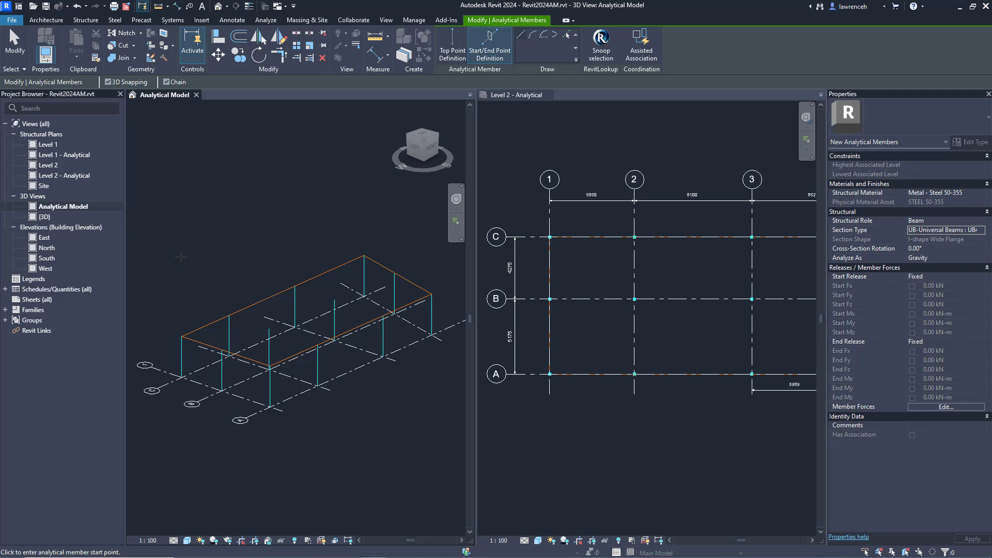
Draw beams along grid B in the Level 2 plan from grid 1 to grid 3
left_click(688, 285)
scroll(481, 336, "down", 1)
left_click(613, 304)
key("Escape")
left_click(613, 304)
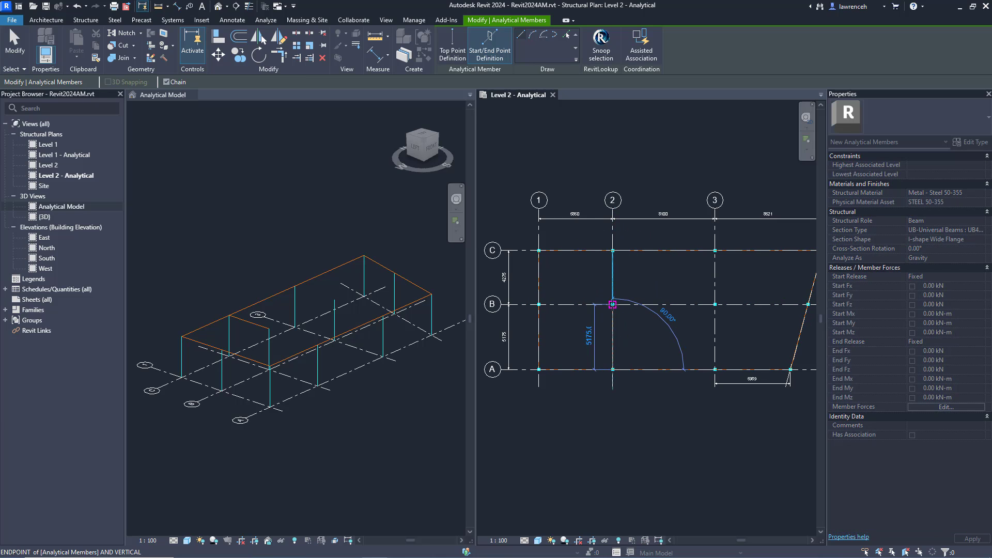
left_click(664, 350)
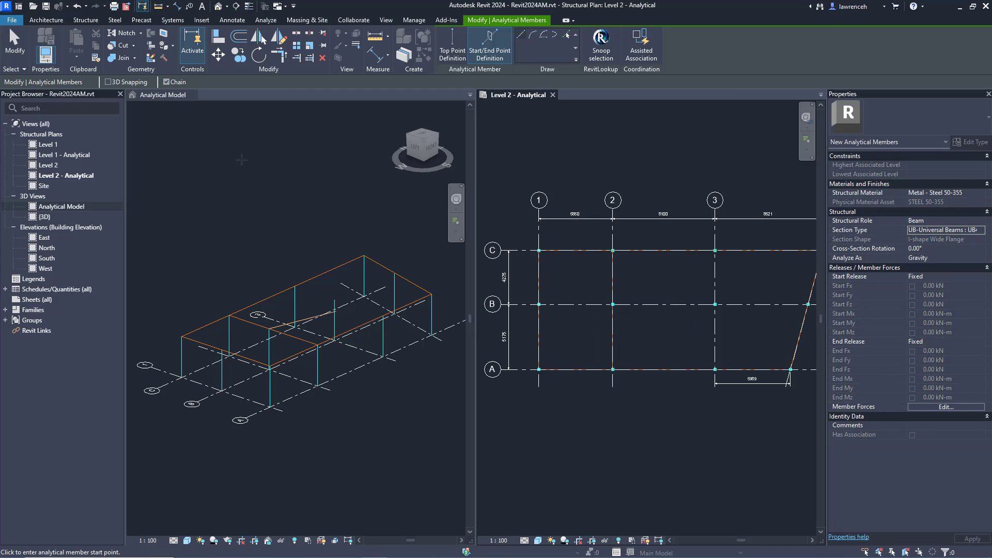
middle_click_drag(692, 315, 698, 304)
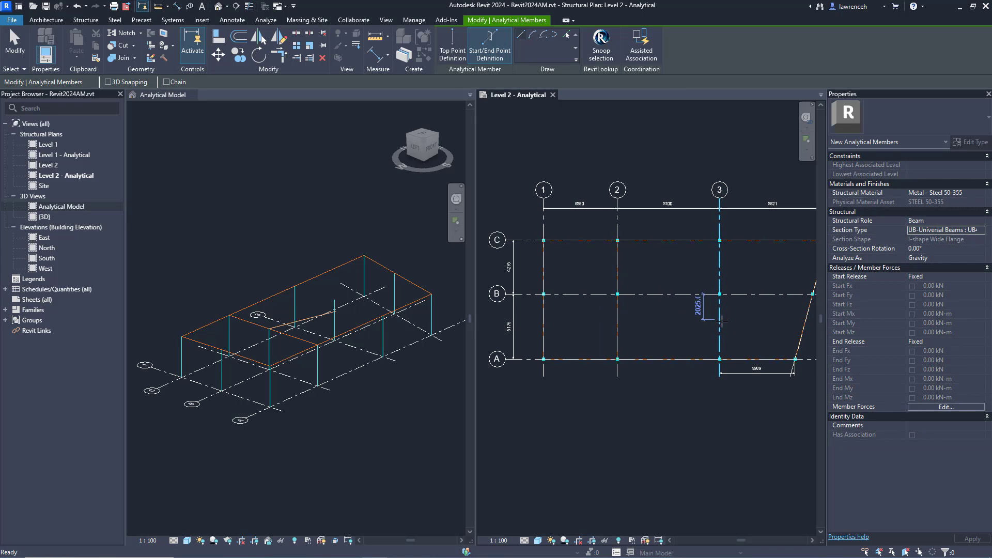
left_click(544, 293)
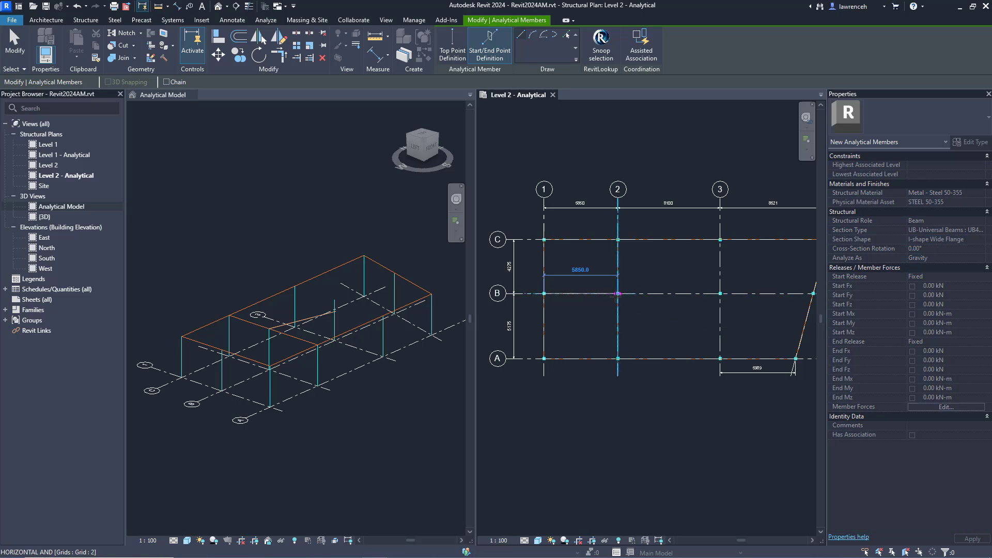
left_click(618, 294)
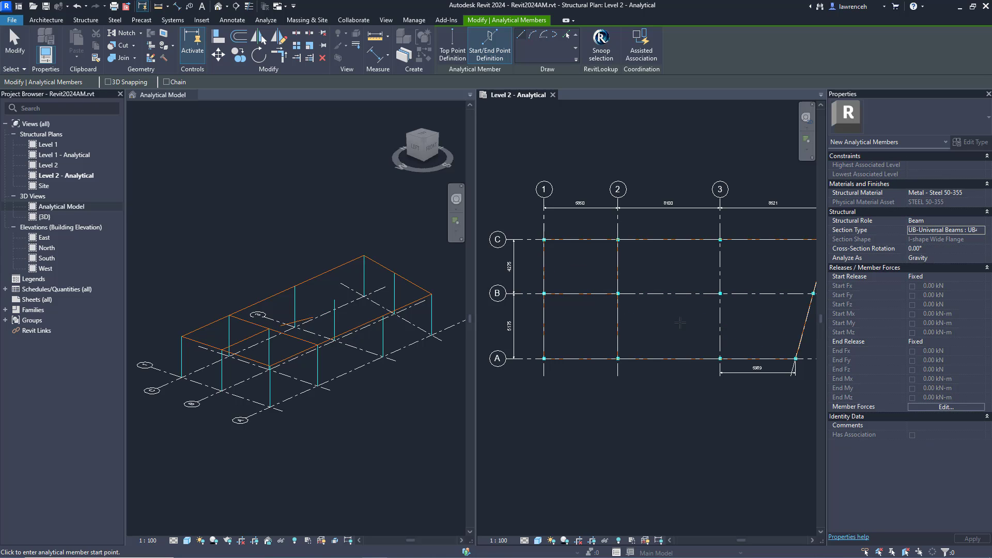
left_click(617, 293)
left_click(722, 294)
key("Escape")
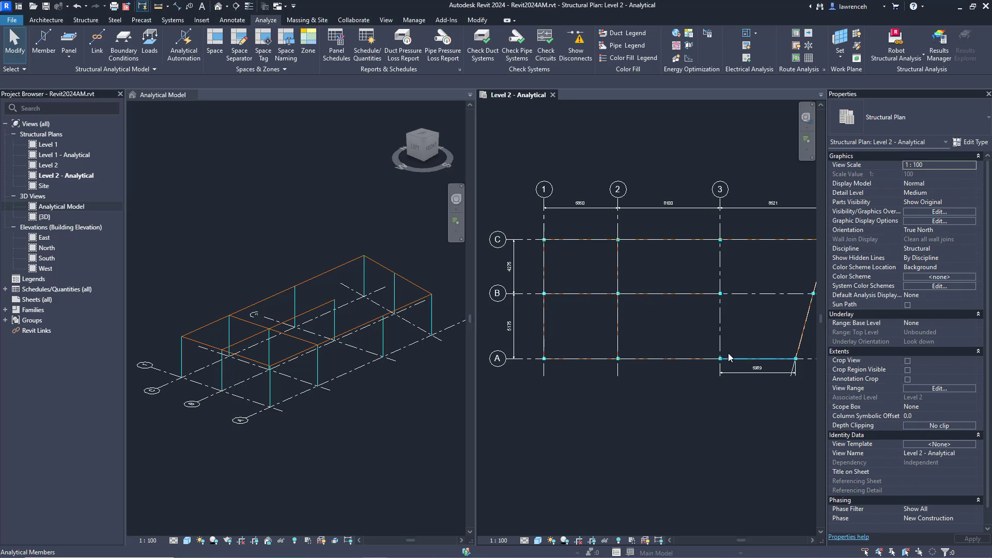
Draw beams along grid 3 from A to C and along grid B to slanted grid 4
right_click(736, 321)
left_click(782, 341)
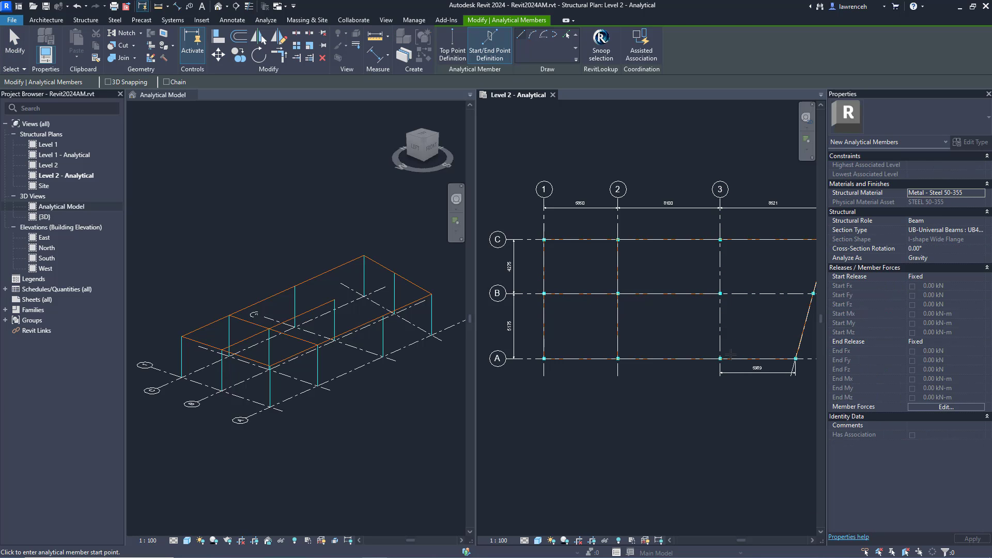
left_click(719, 359)
left_click(719, 294)
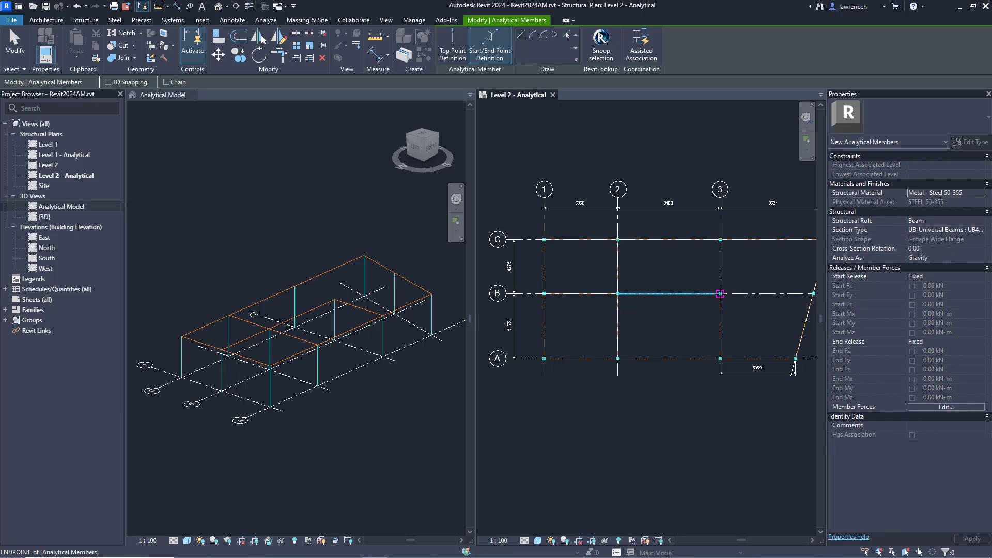
left_click(720, 294)
left_click(720, 239)
middle_click_drag(719, 239, 679, 251)
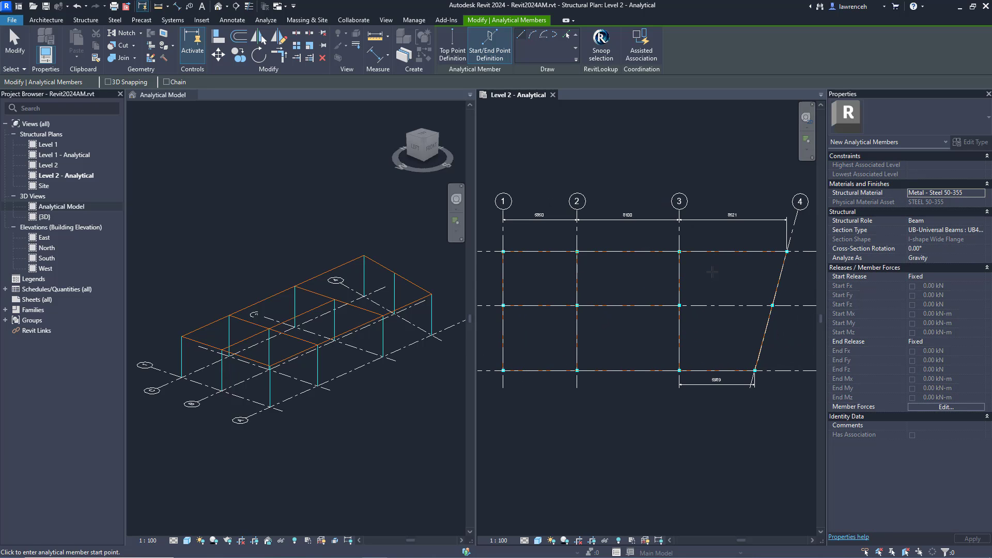
left_click(679, 305)
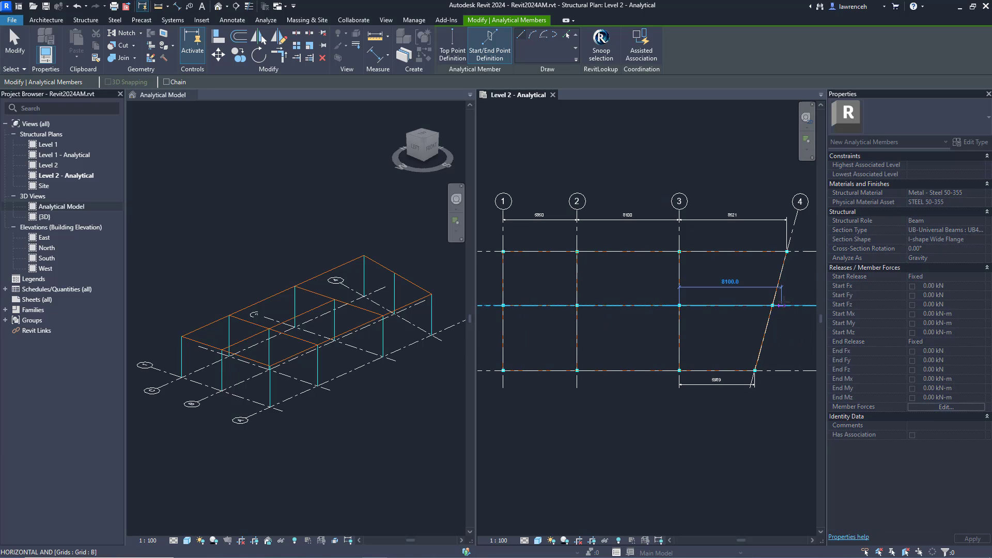
left_click(773, 306)
Finish drawing members and check the column at grid 4 by selecting and deselecting it
key("Escape")
key("Escape")
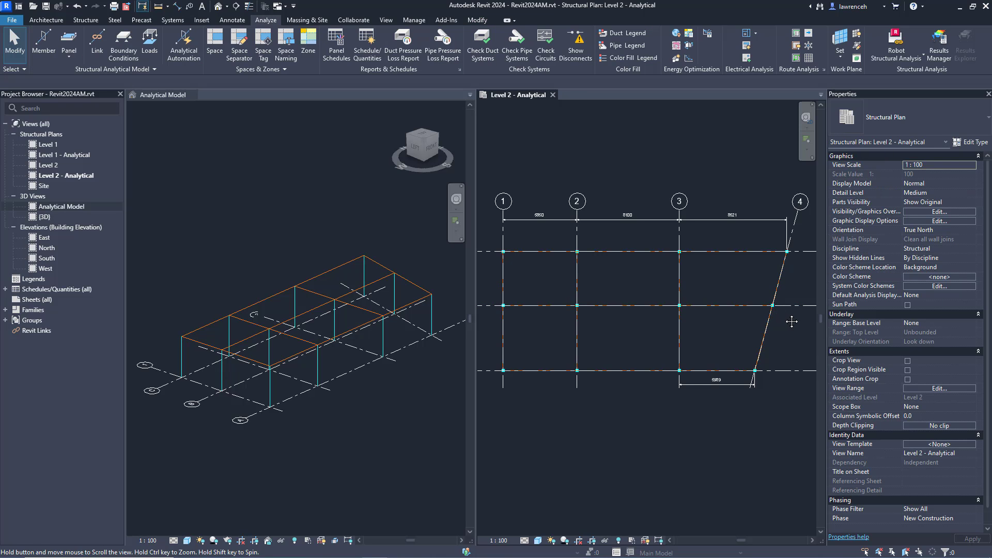
middle_click_drag(764, 253, 752, 251)
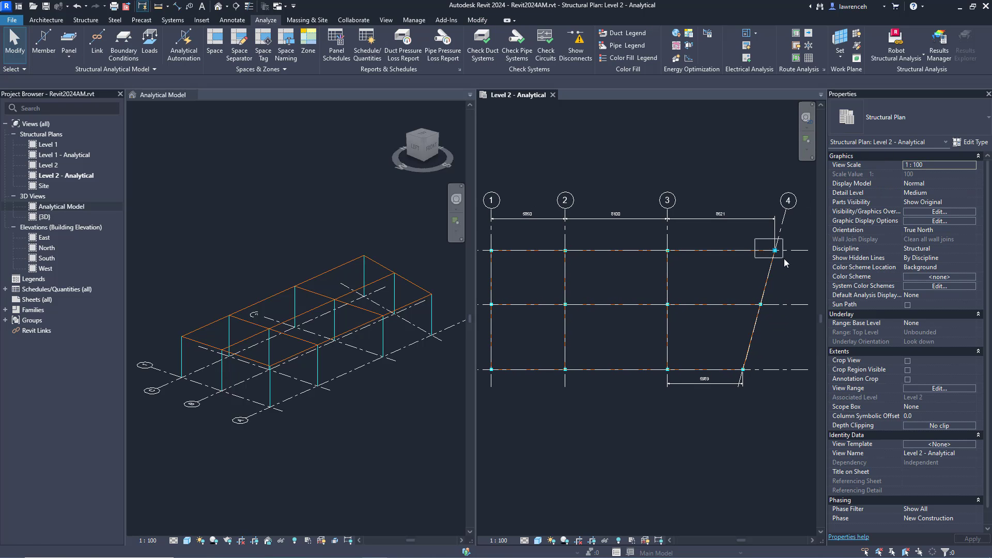
left_click(778, 252)
left_click(782, 281)
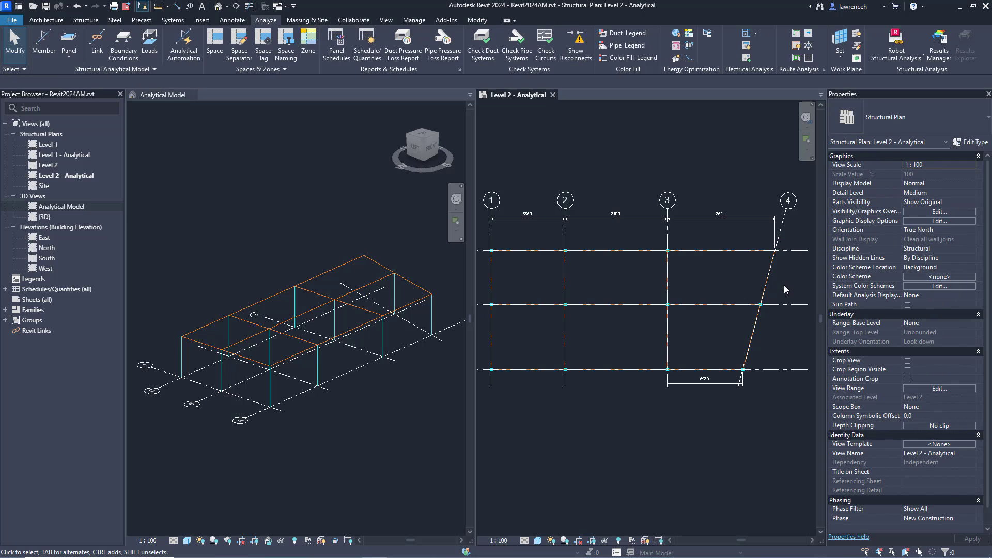
left_click(757, 315)
key("Escape")
left_click(747, 368)
left_click(767, 385)
Activate the Analytical Model 3D view and zoom all views to fit with ZA
left_click(412, 283)
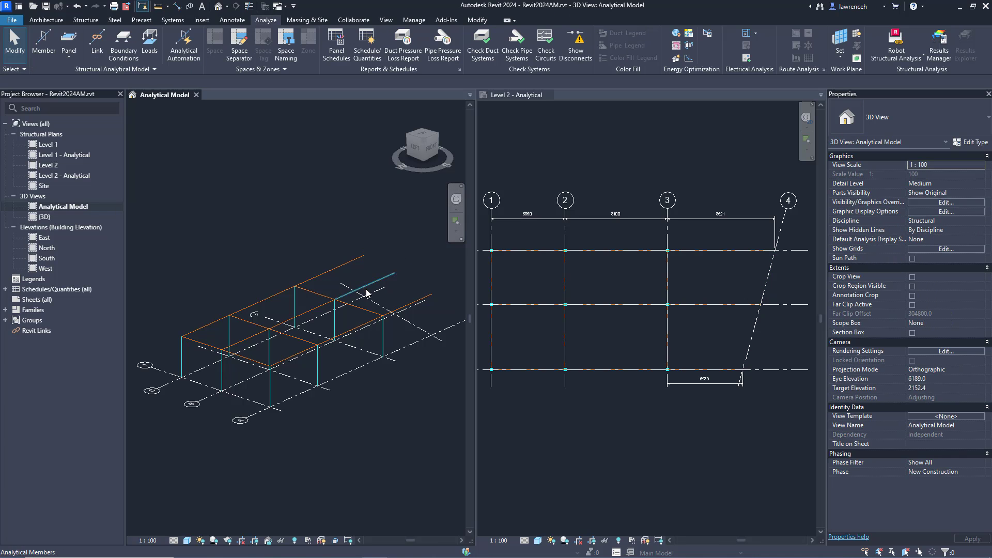
middle_click_drag(437, 369, 419, 368)
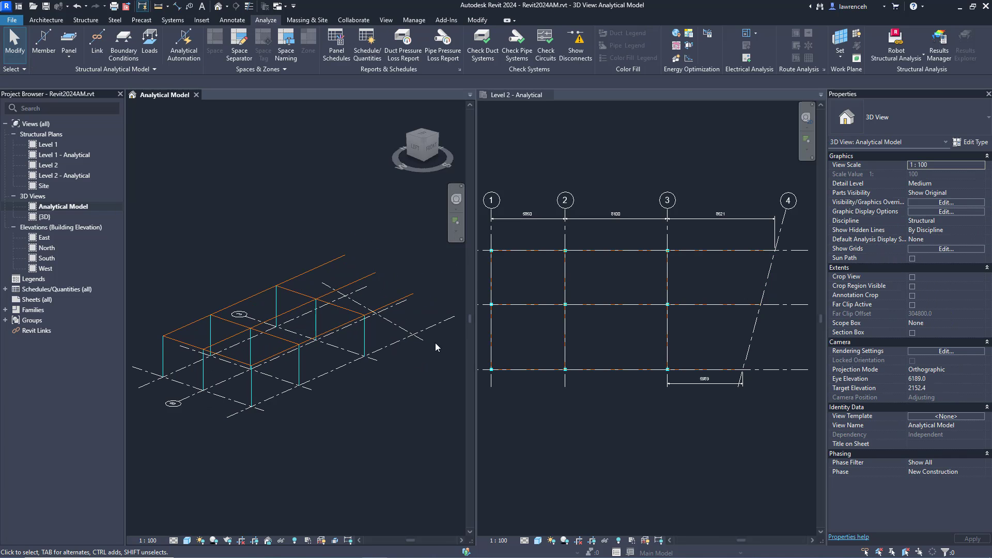
key("z")
key("a")
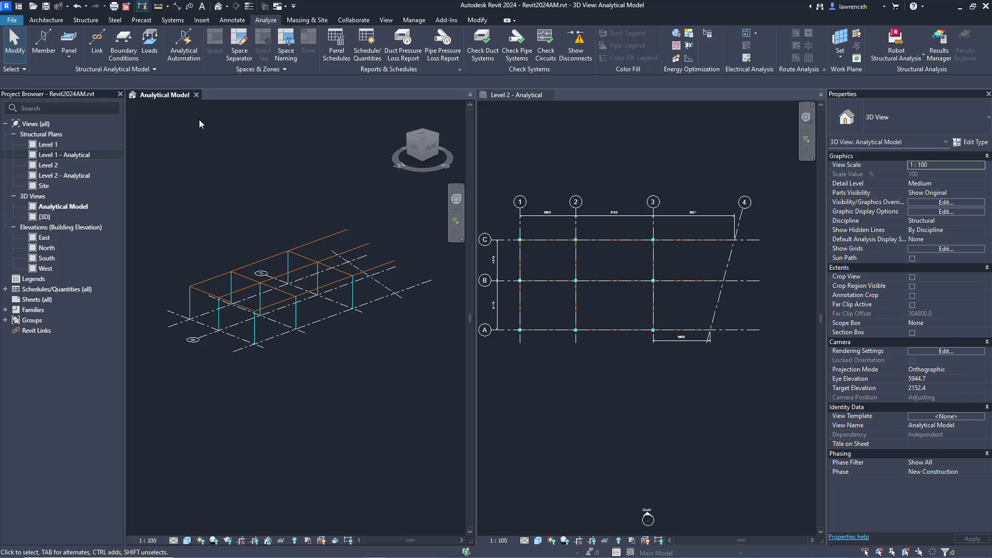
Expand the Panel split button on the Analyze tab to list the panel creation methods
left_click(79, 57)
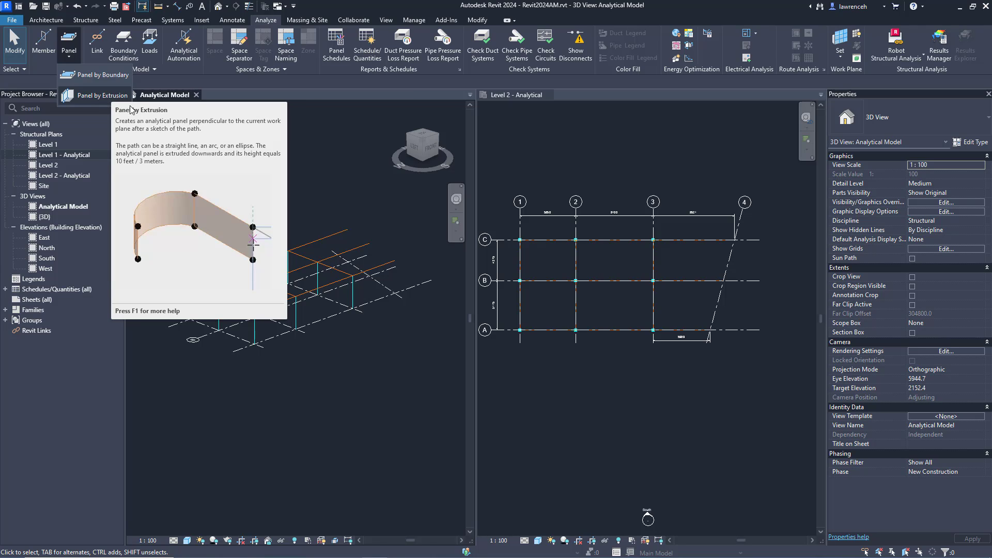
Start a Panel by Extrusion with Structural Role Wall (Concrete C35/45, 300 thick) in the Level 2 - Analytical plan
left_click(102, 96)
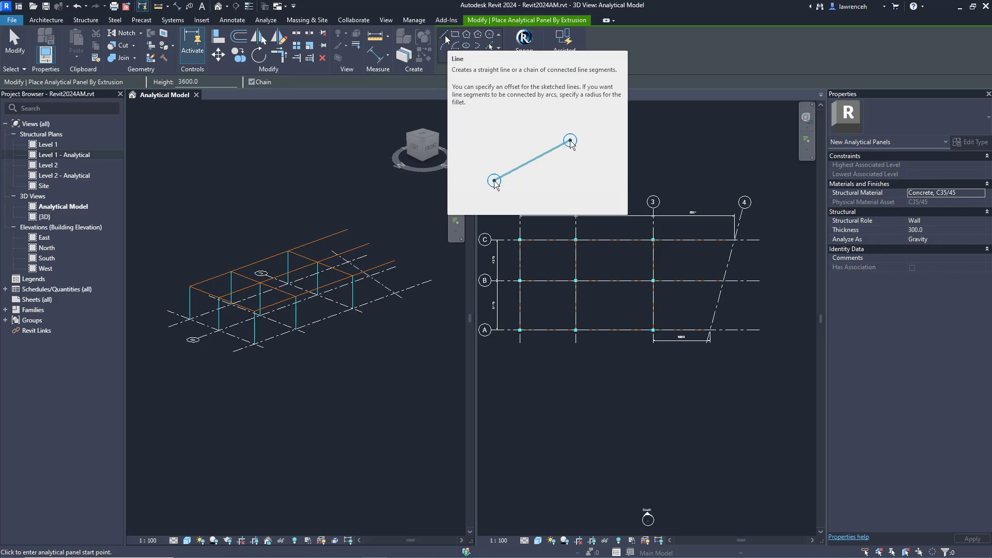
left_click(946, 220)
left_click(981, 221)
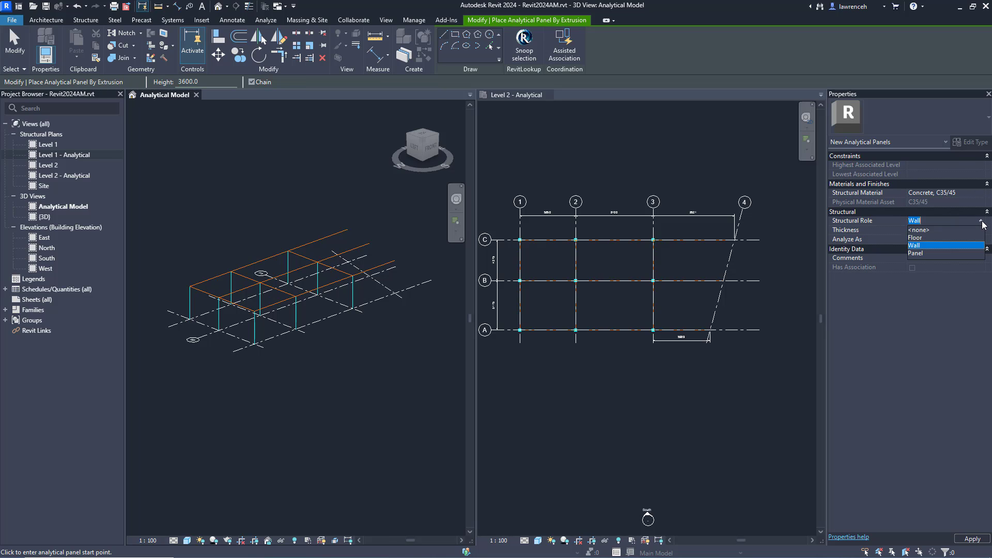
left_click(923, 246)
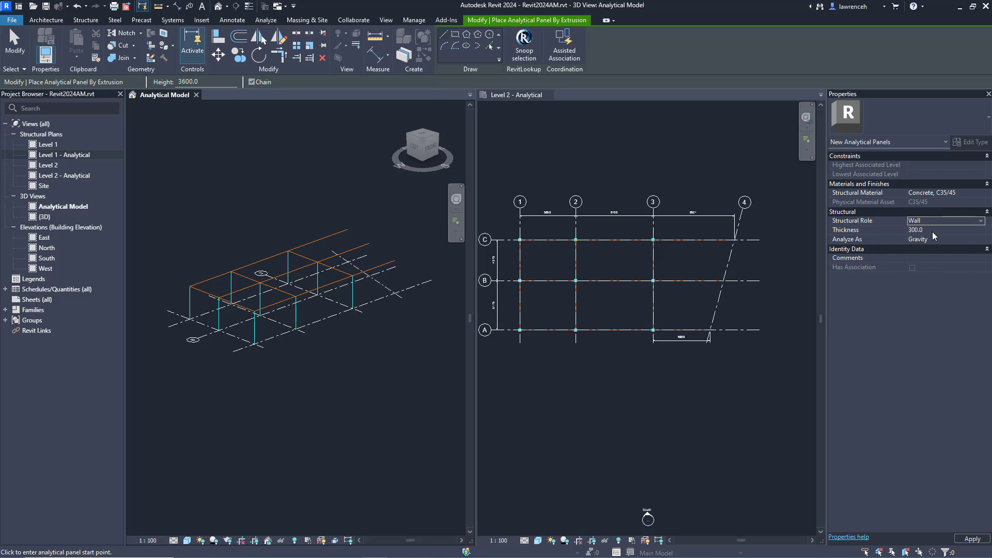
left_click(678, 261)
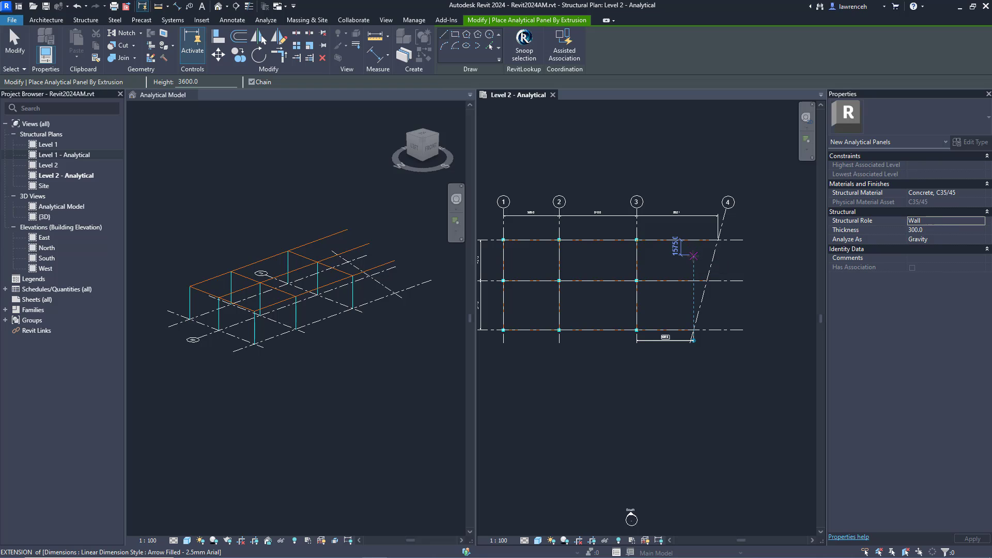
Keep the panel height at 3600.0 and sketch its line from grid 4/C to grid 4/A
scroll(696, 256, "up", 1)
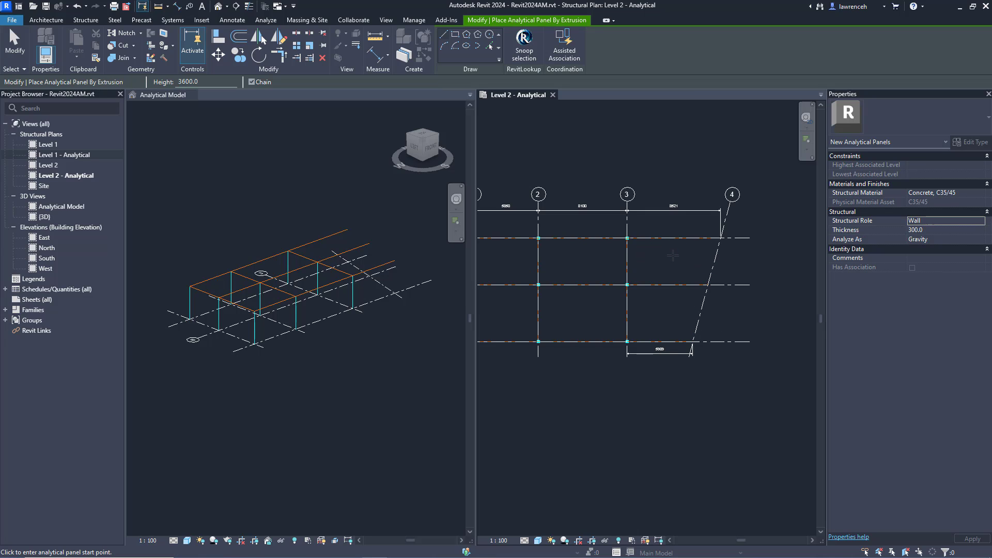
left_click_drag(212, 84, 181, 83)
left_click(212, 83)
scroll(658, 166, "up", 3)
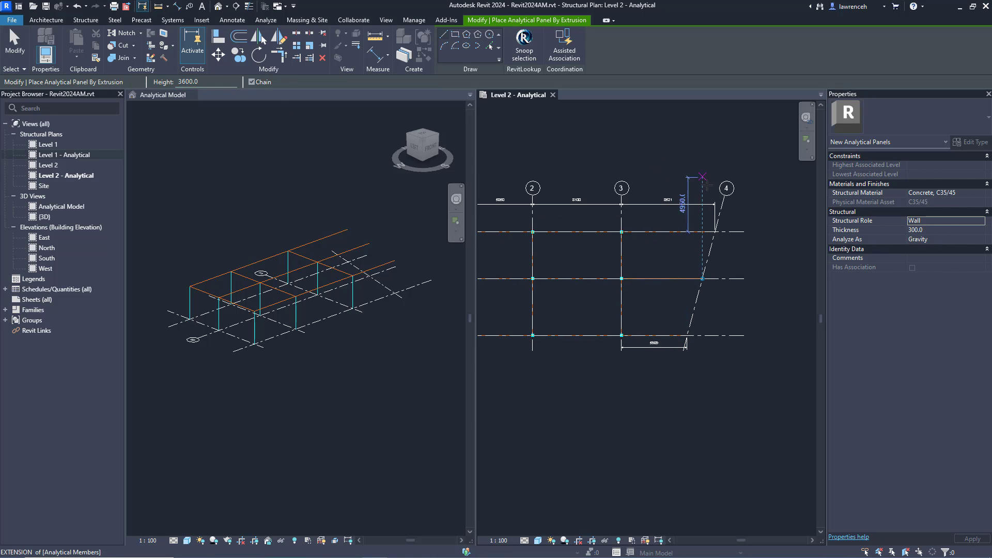
scroll(725, 222, "up", 1)
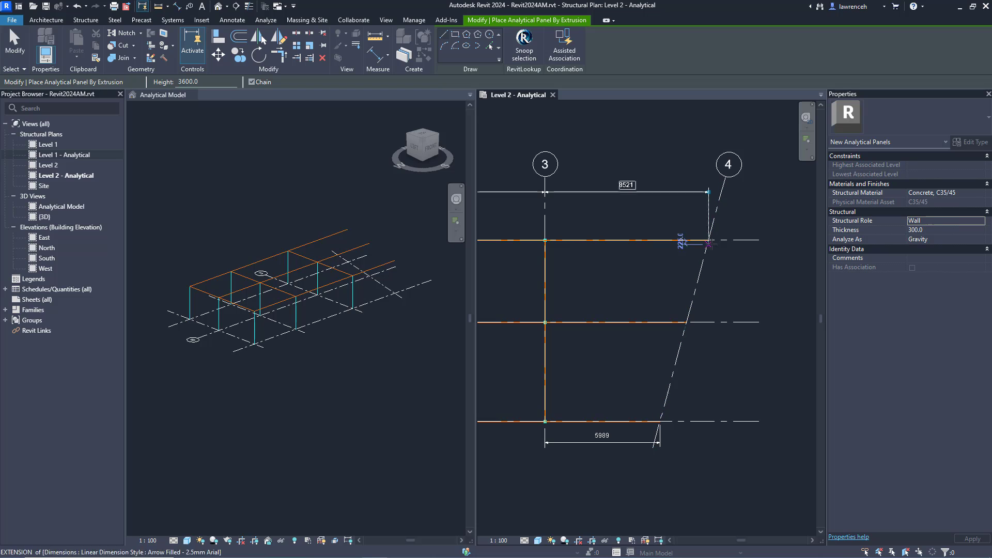
left_click(708, 239)
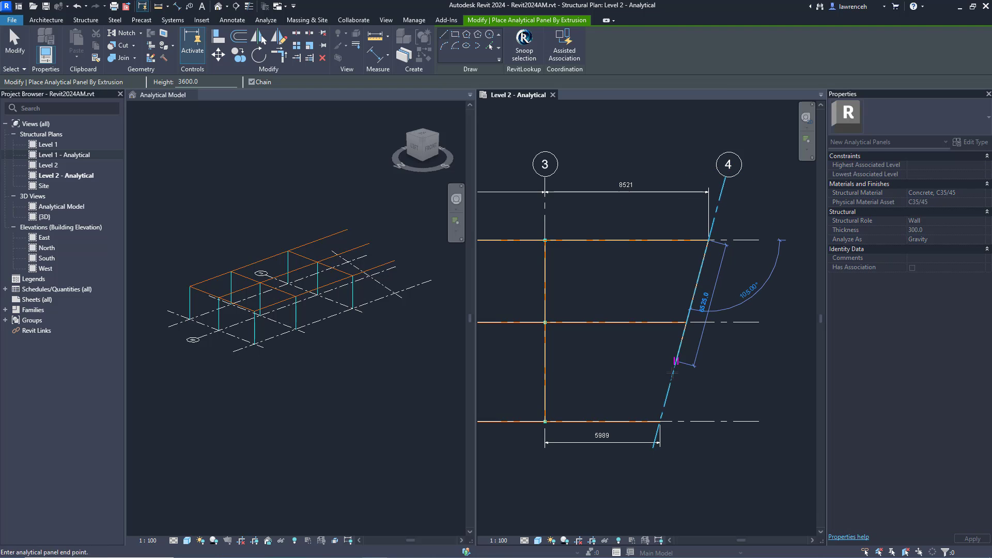
left_click(660, 421)
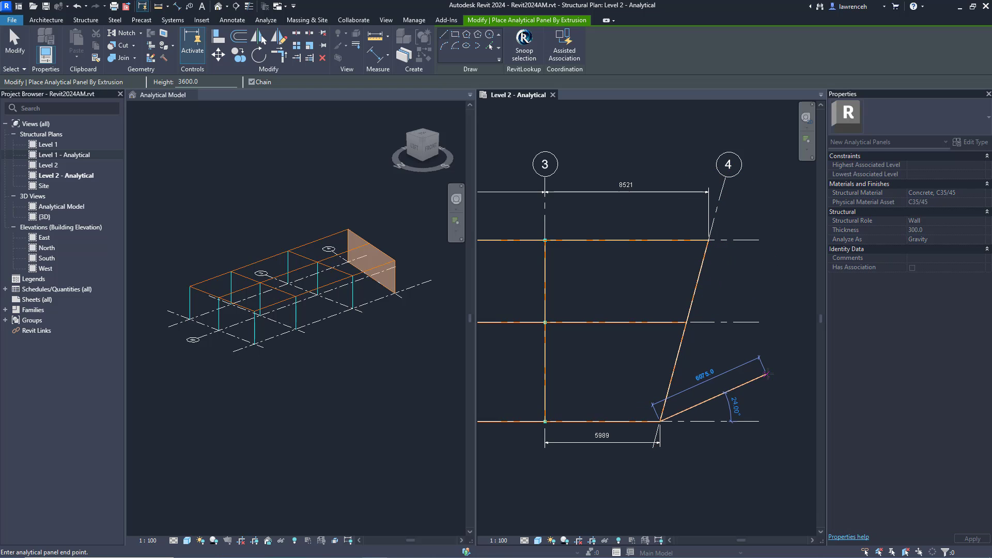
Finish the wall panel and begin a boundary-sketched floor panel in the Level 2 - Analytical plan
key("Escape")
key("Escape")
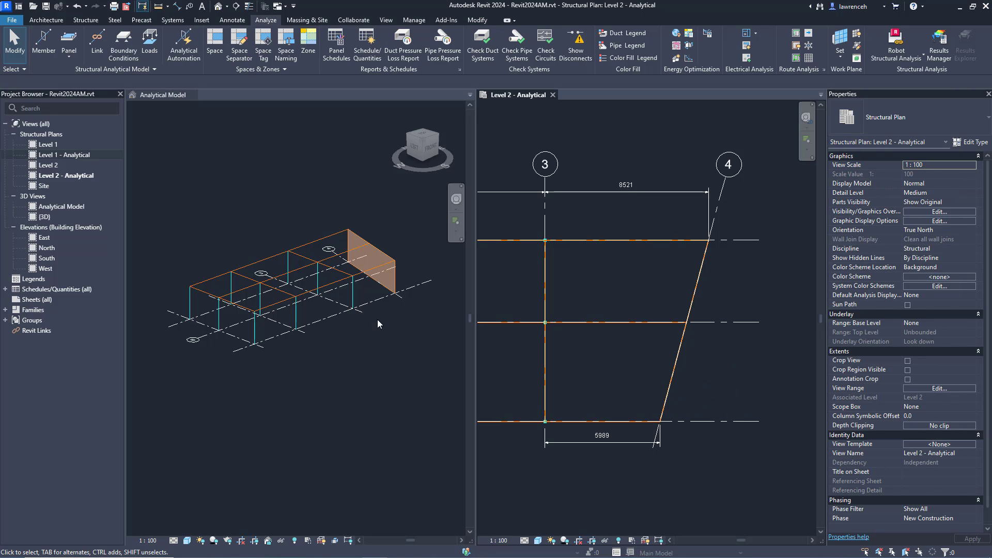
left_click(394, 284)
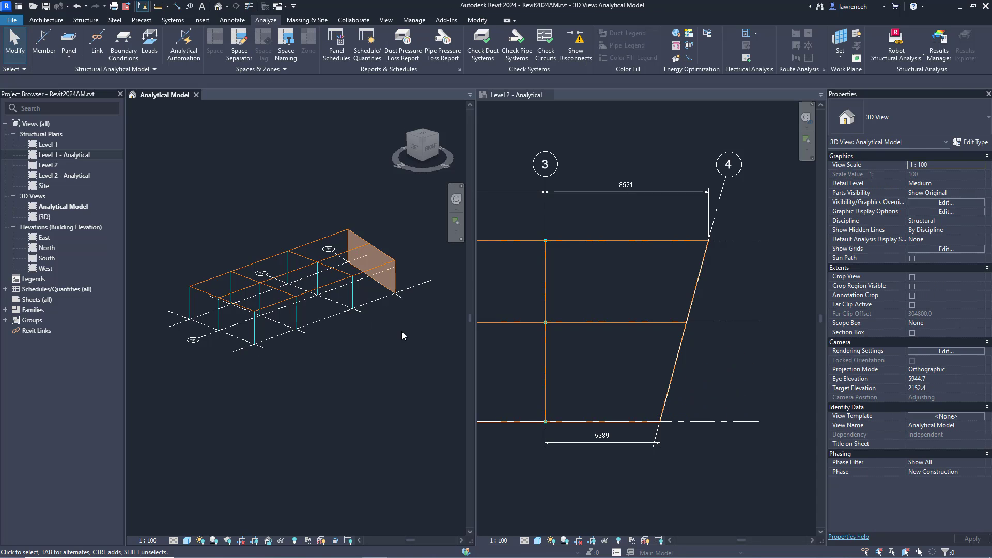
scroll(616, 295, "down", 3)
left_click(611, 296)
middle_click_drag(666, 293, 688, 279)
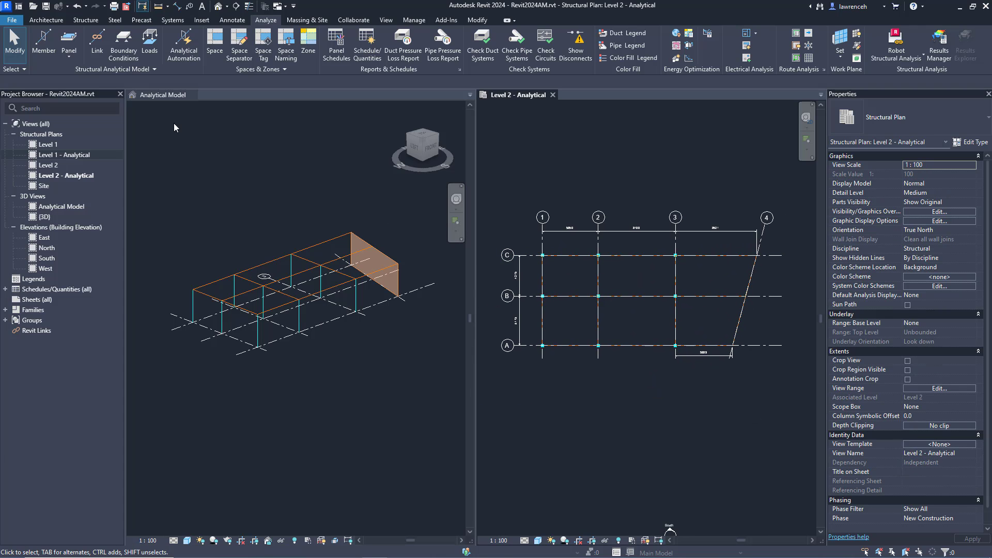
left_click(68, 59)
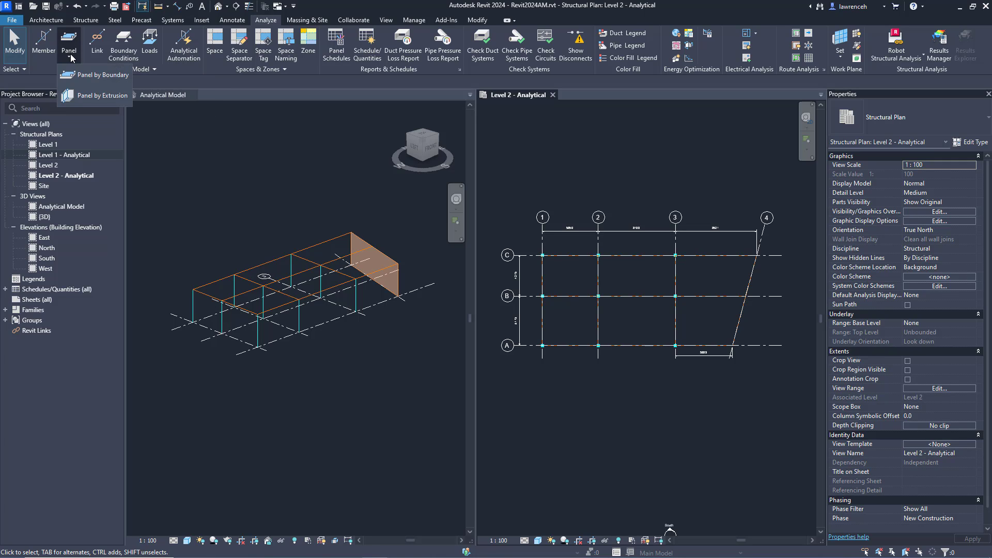
left_click(103, 76)
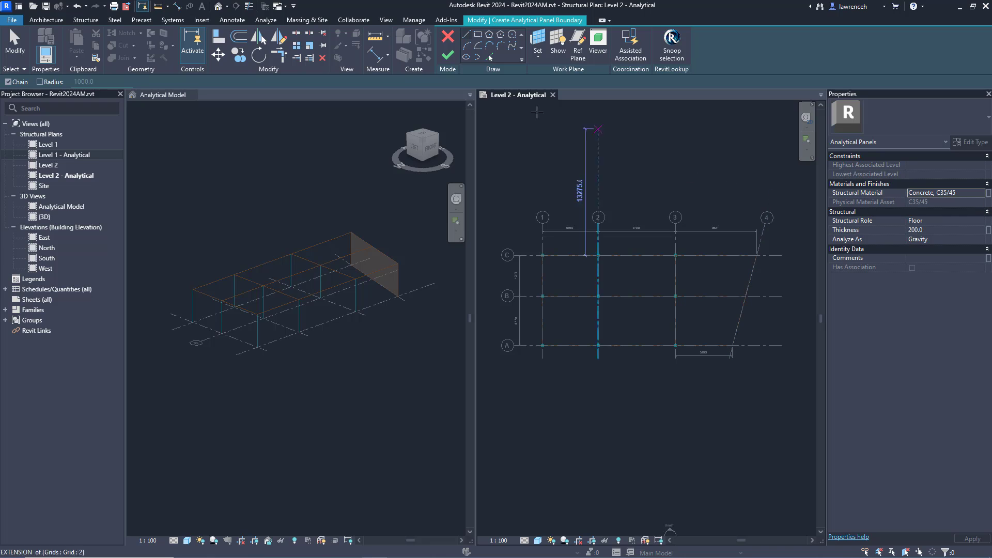
left_click(467, 39)
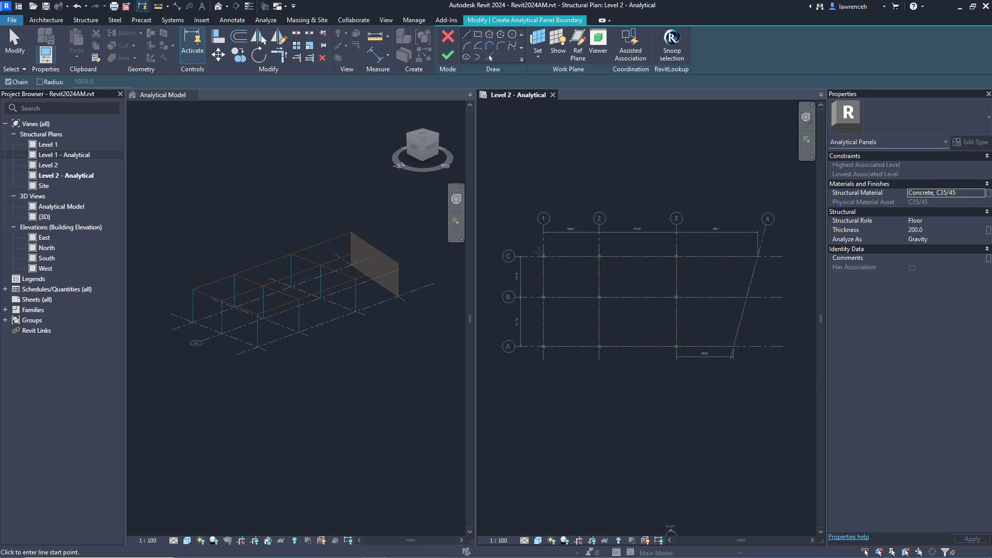
Sketch the floor boundary C/1–C/4–slanted grid–A–A/1–C/1 and finish the panel sketch
scroll(545, 244, "up", 2)
left_click(541, 258)
middle_click_drag(672, 269, 580, 257)
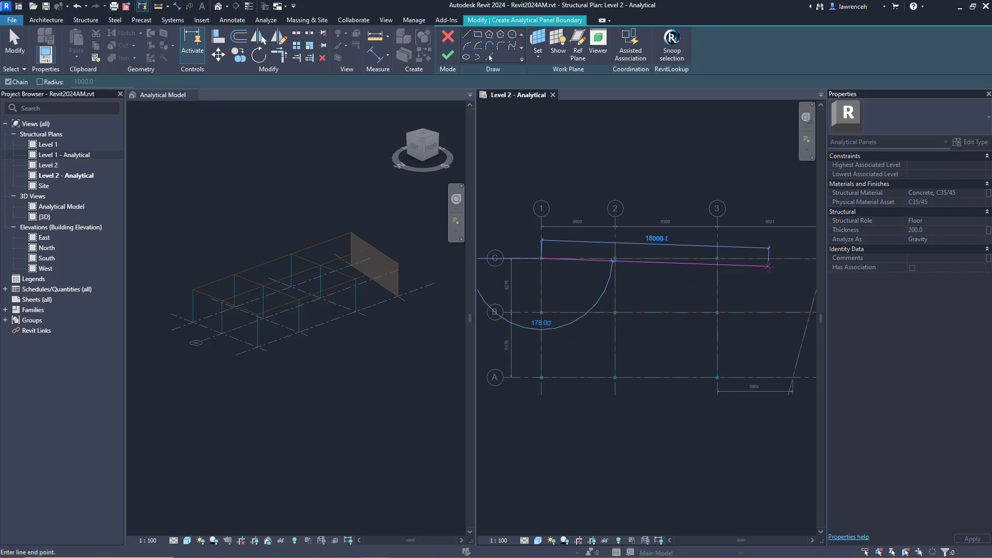
left_click(732, 246)
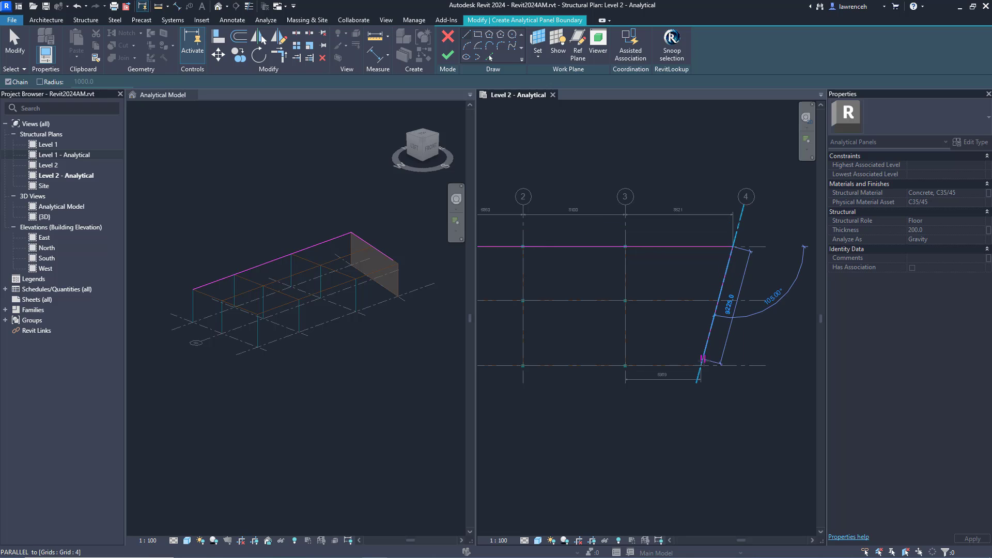
left_click(701, 366)
middle_click_drag(510, 360, 585, 354)
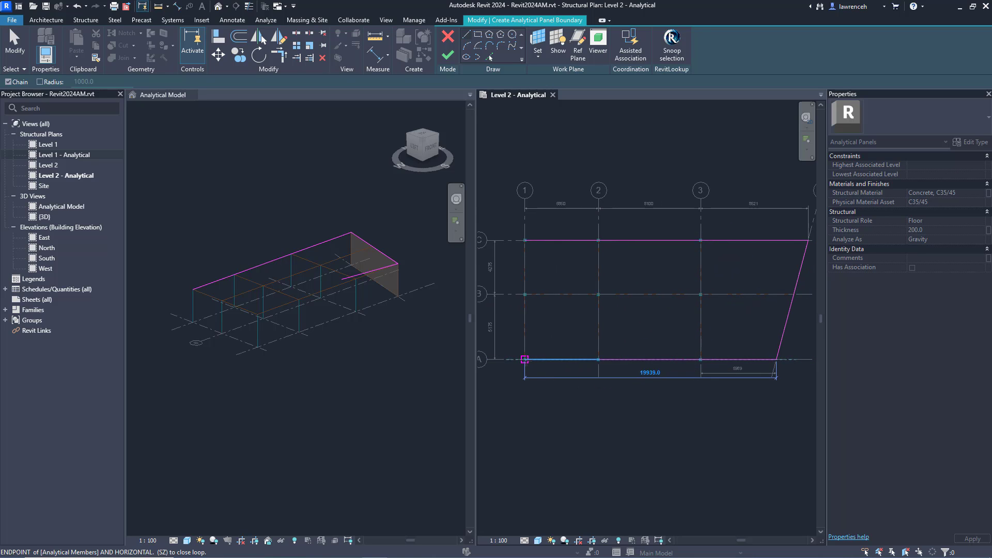
left_click(525, 359)
left_click(525, 241)
left_click(443, 59)
left_click(634, 425)
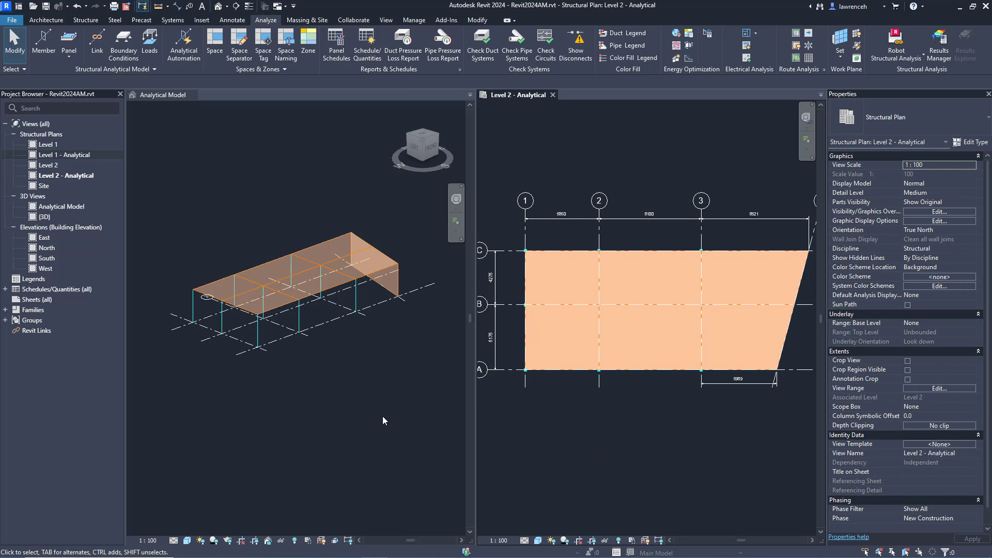
Activate the 3D Analytical Model view and orbit slightly to see the new floor panel
left_click(340, 381)
mouse_move(364, 355)
middle_mouse_down("shift")
mouse_move(365, 365)
mouse_move(367, 350)
middle_mouse_up("shift")
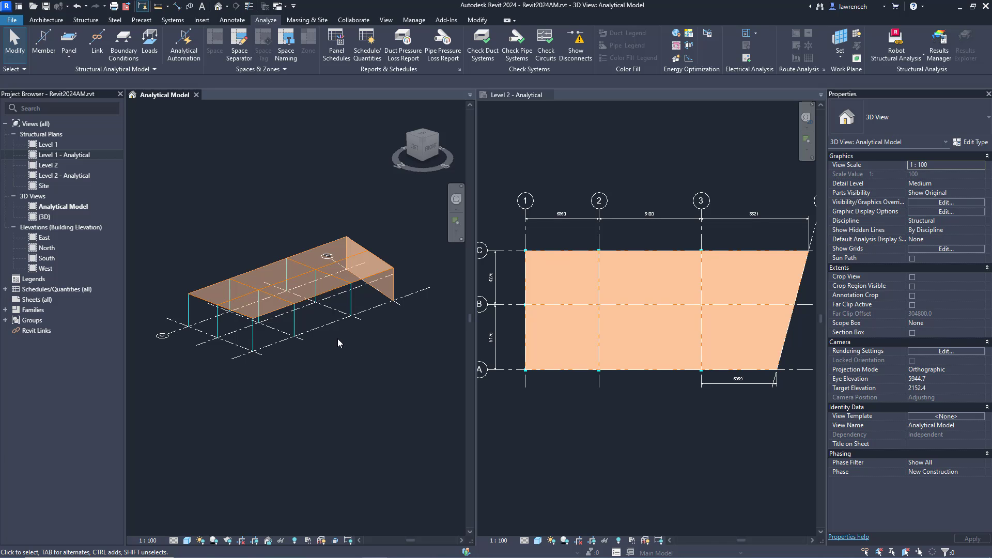
Turn on Analytical Nodes and Analytical Members > Cross Section in Analytical Model Categories, then apply
key("v")
key("v")
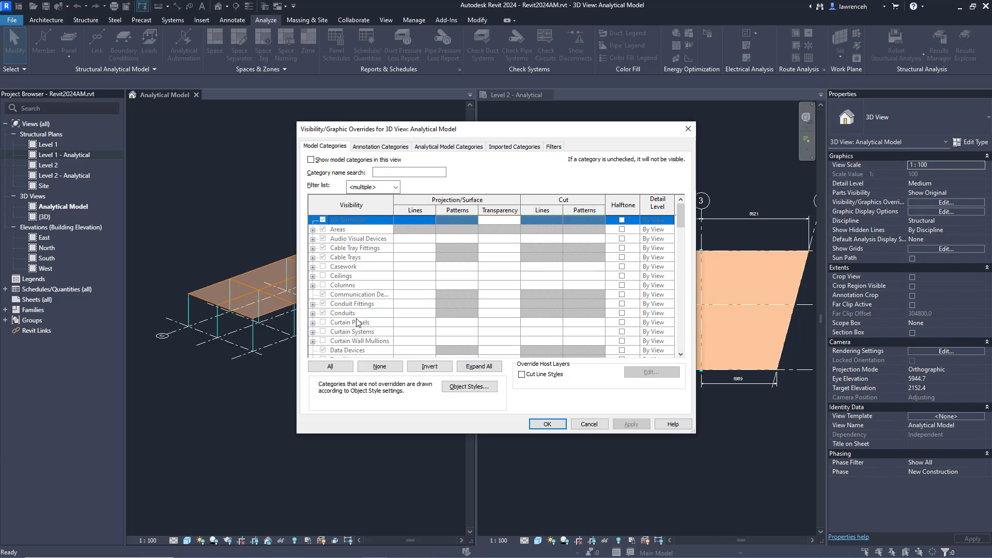
left_click(425, 148)
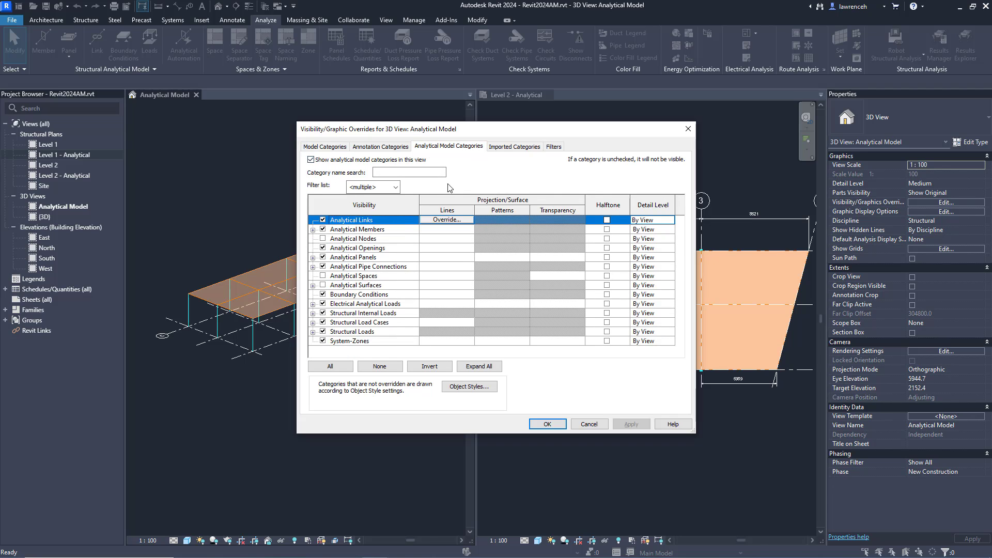
left_click(323, 238)
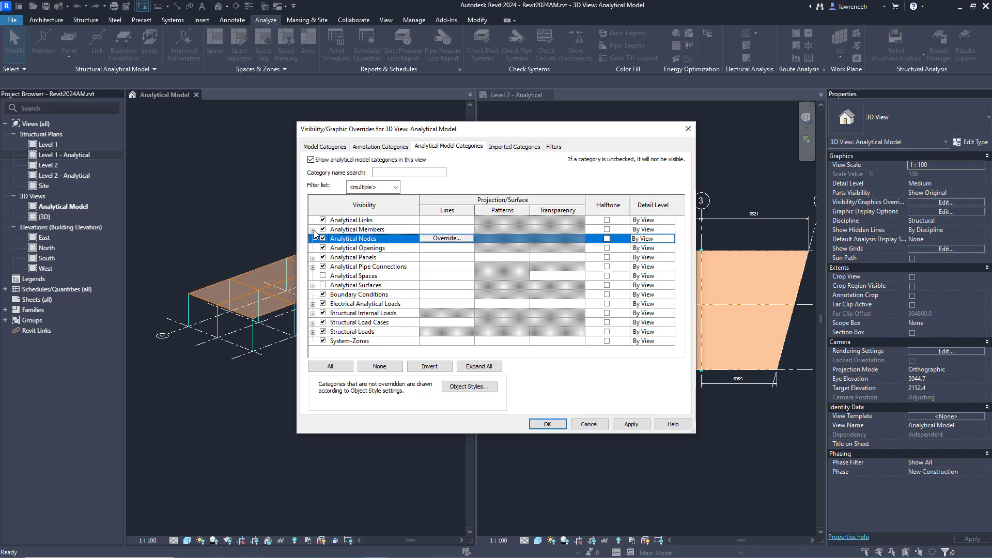
left_click(312, 229)
left_click(334, 238)
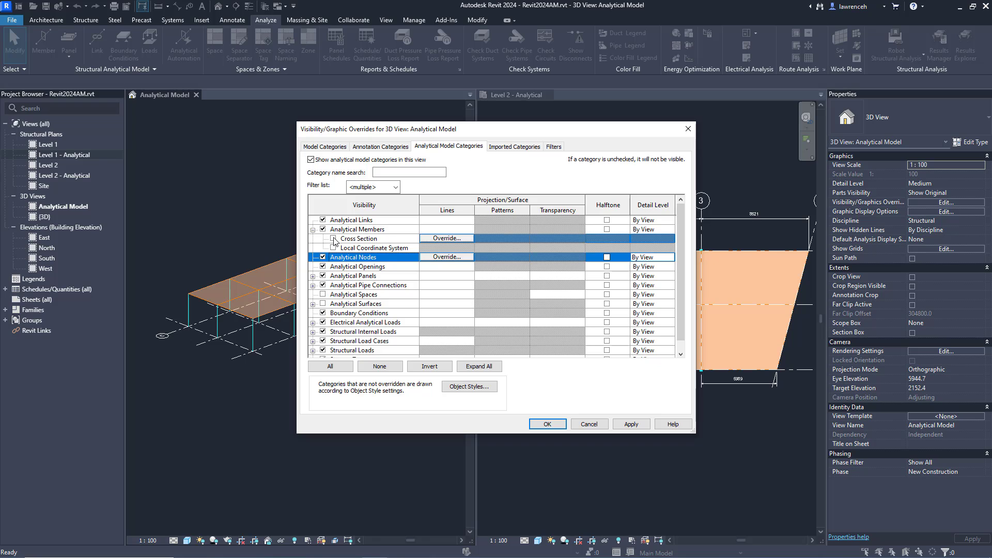
left_click(333, 239)
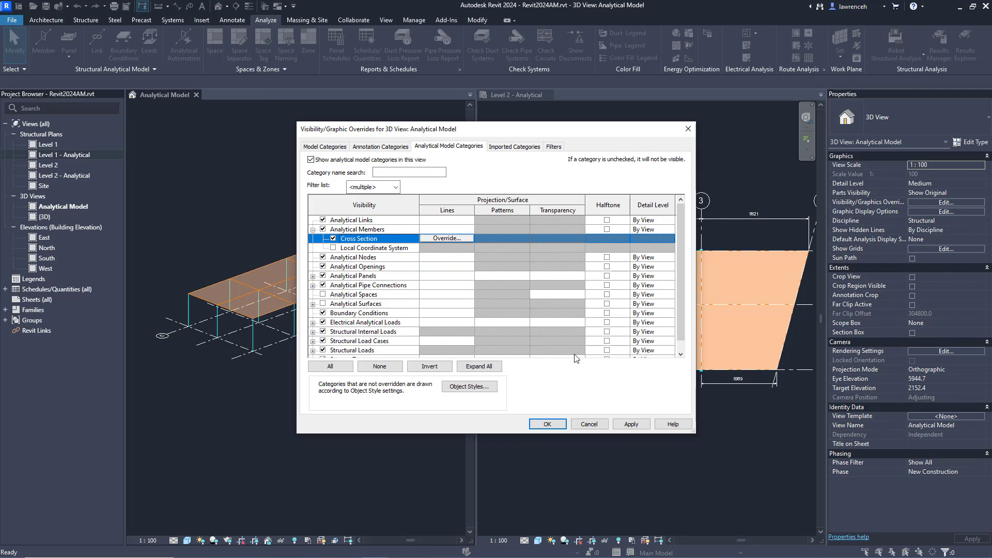
left_click(633, 423)
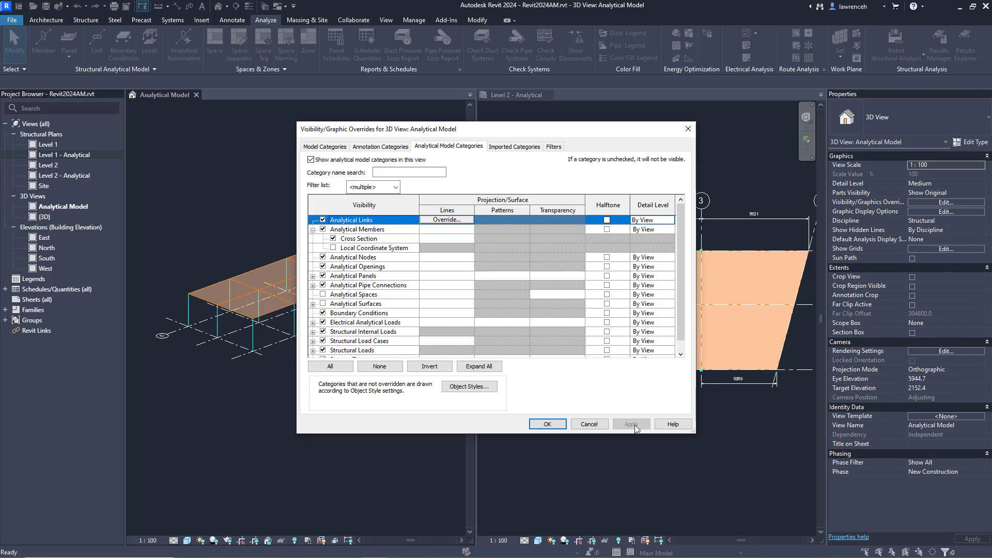
Close Visibility/Graphic Overrides and orbit, zoom and pan to inspect the nodes and cross sections
left_click(547, 424)
middle_click_drag(360, 383, 218, 380, "shift")
scroll(294, 321, "up", 10)
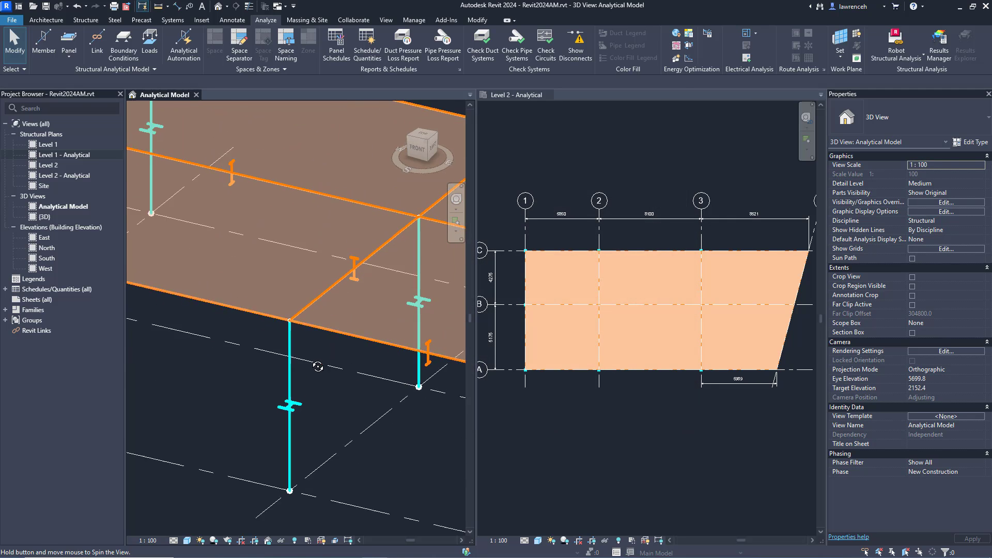
scroll(365, 287, "down", 5)
middle_click_drag(358, 303, 386, 305, "shift")
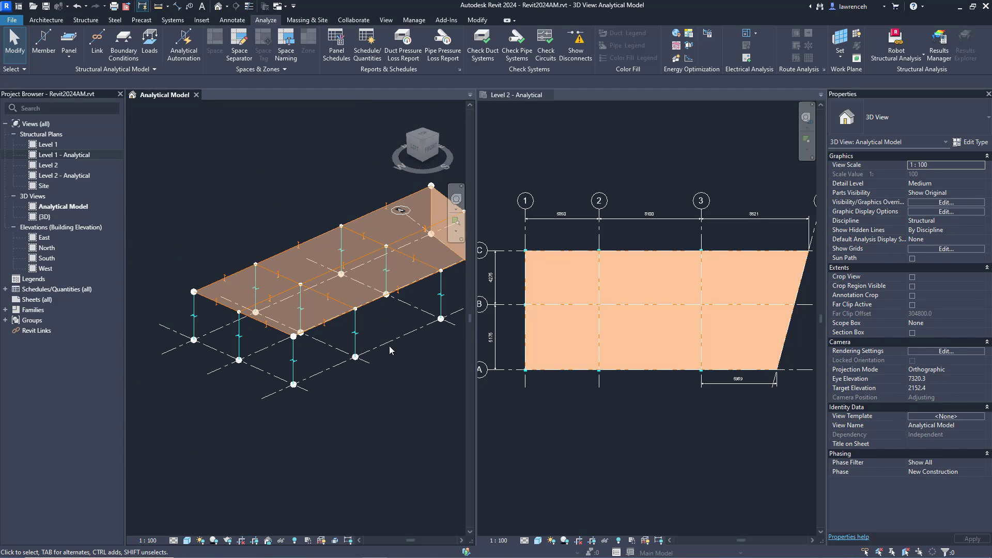
middle_click_drag(395, 353, 348, 355)
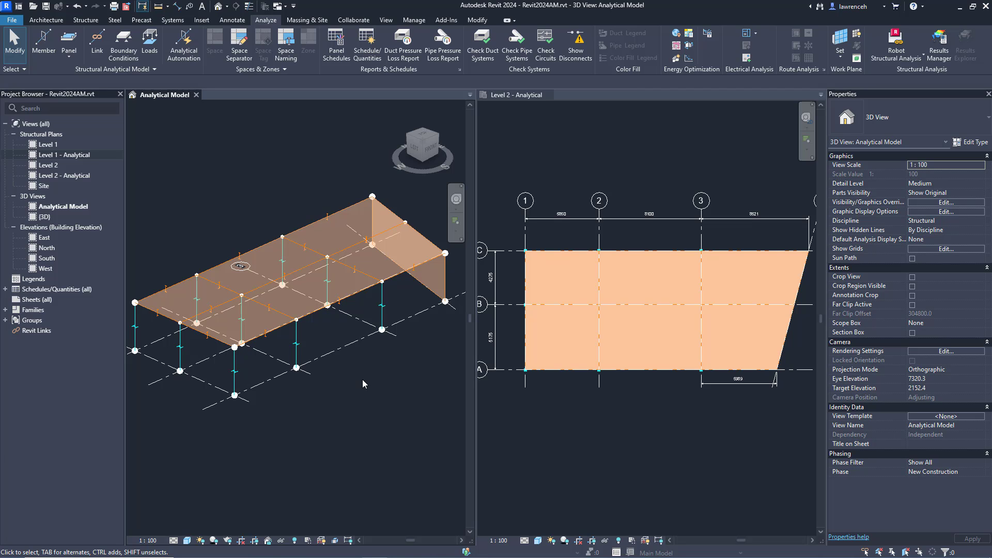
Open Visibility/Graphics with VG and show the Filters tab listing AN_Columns, AN_Bracing and AN_Beams
key("v")
key("g")
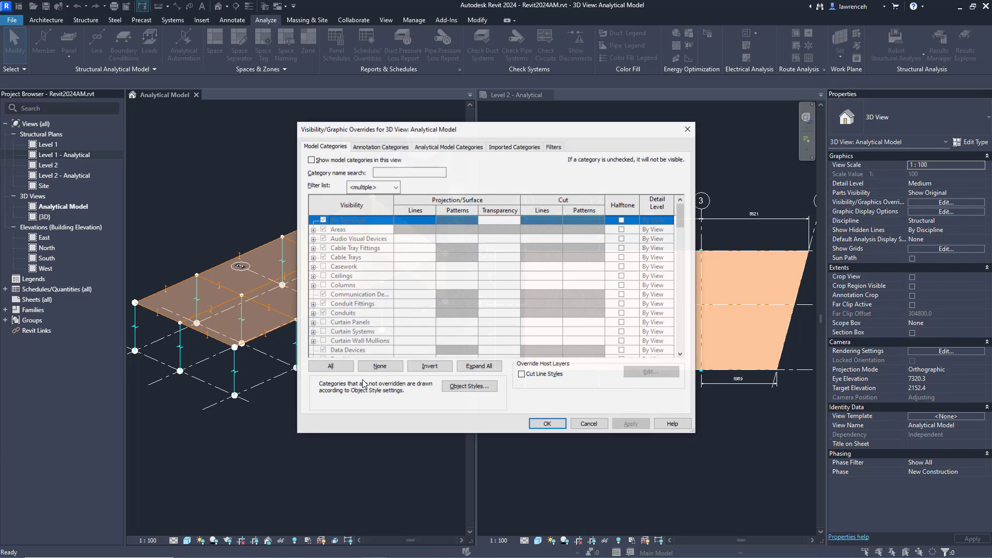
left_click(554, 147)
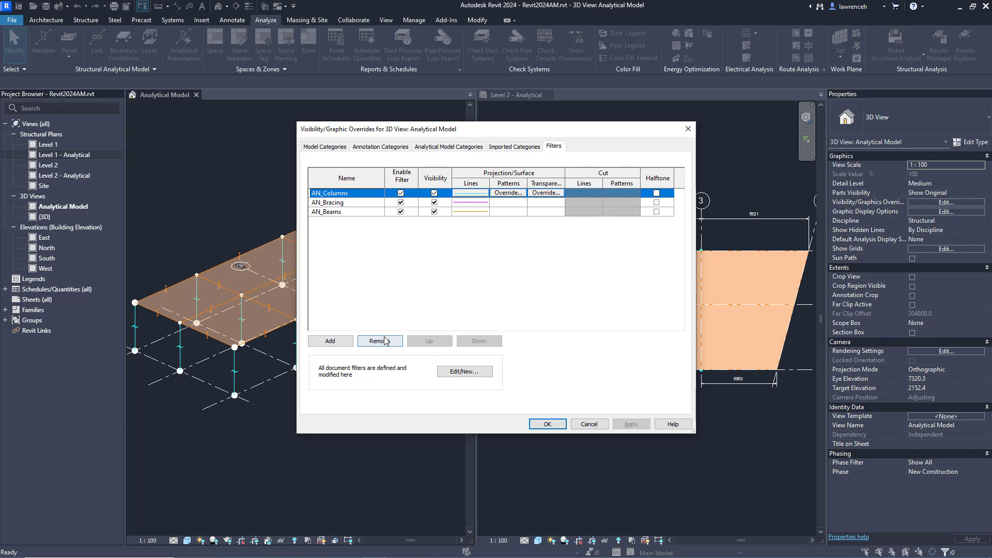
Duplicate the AN_Columns filter and rename the copy to AN_Floor
left_click(460, 372)
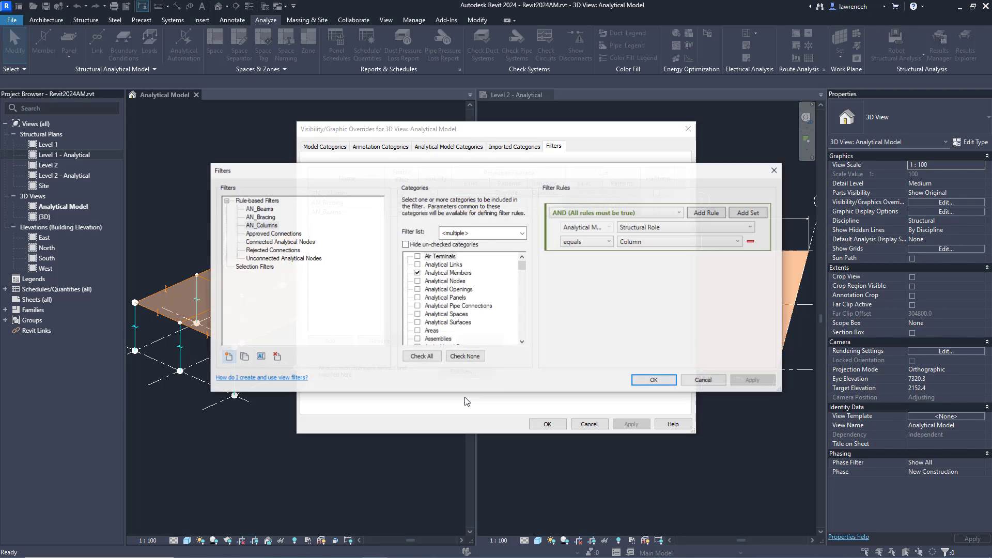
left_click(262, 226)
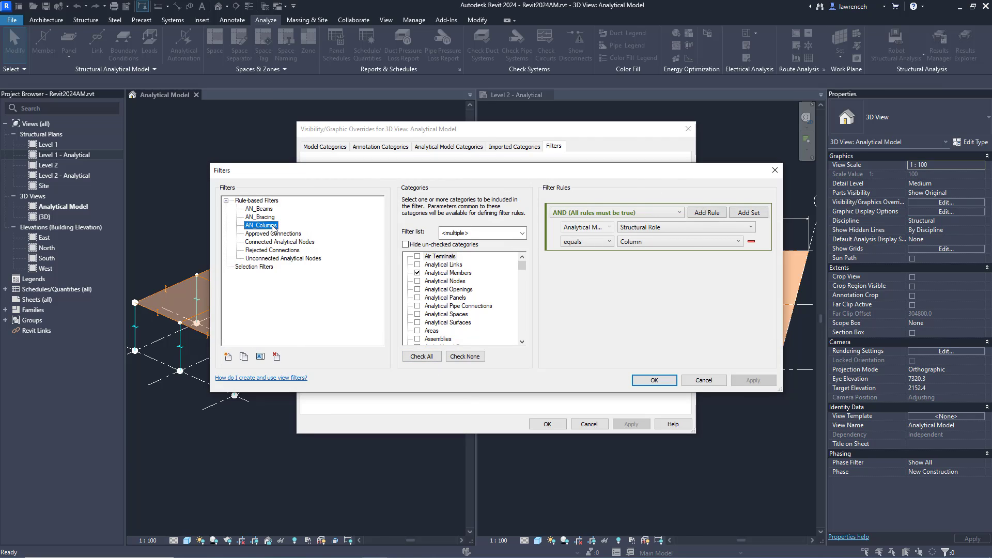
left_click(244, 356)
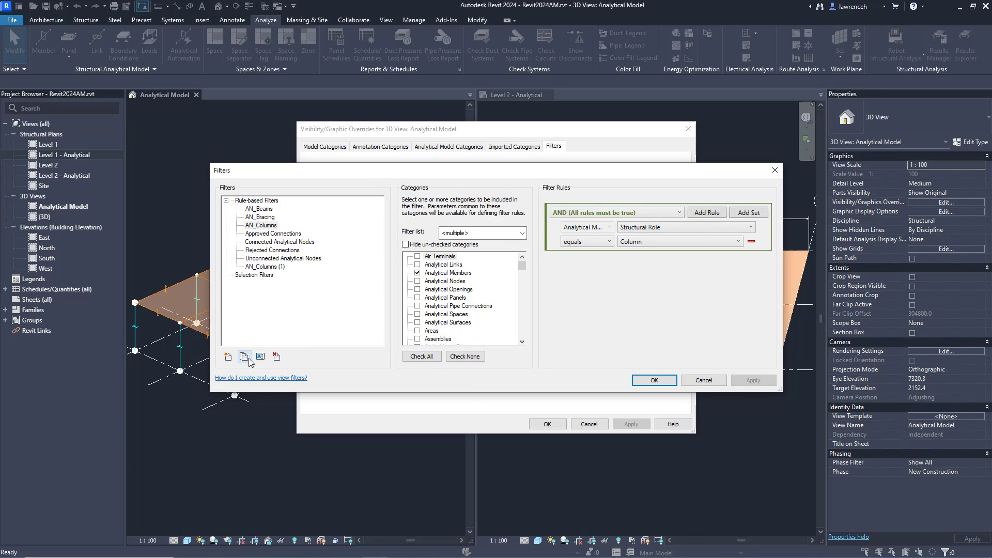
left_click(266, 267)
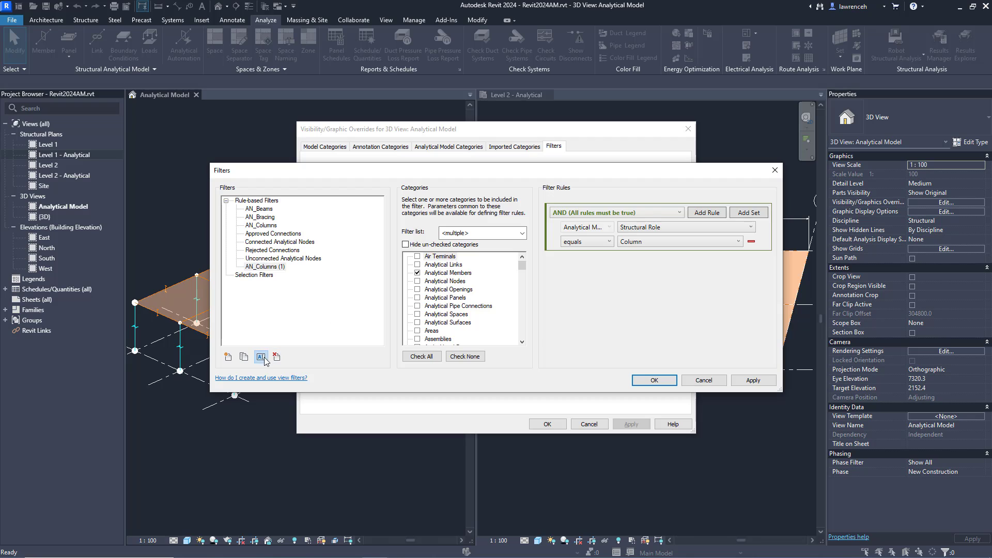
left_click(261, 356)
left_click_drag(511, 283, 486, 284)
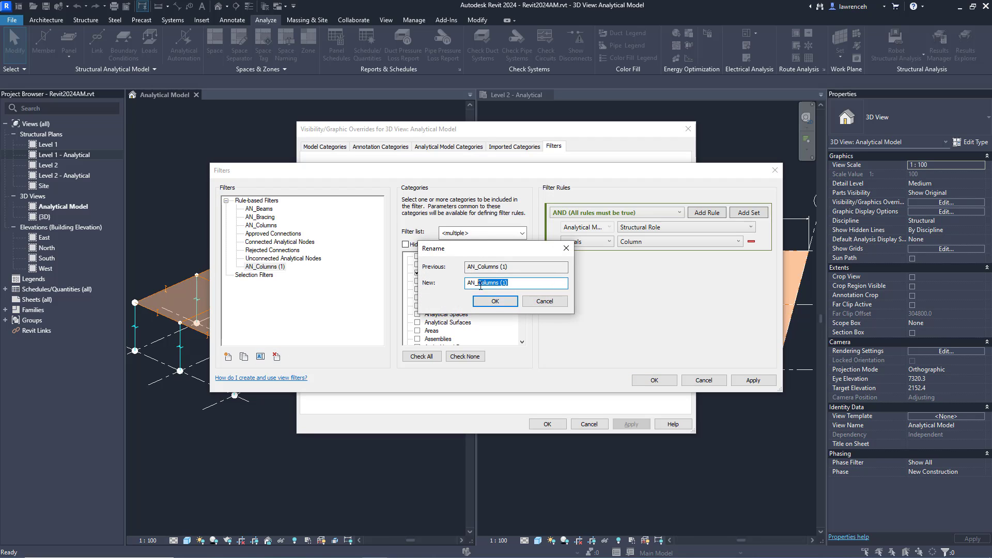
type("Floor")
left_click(514, 302)
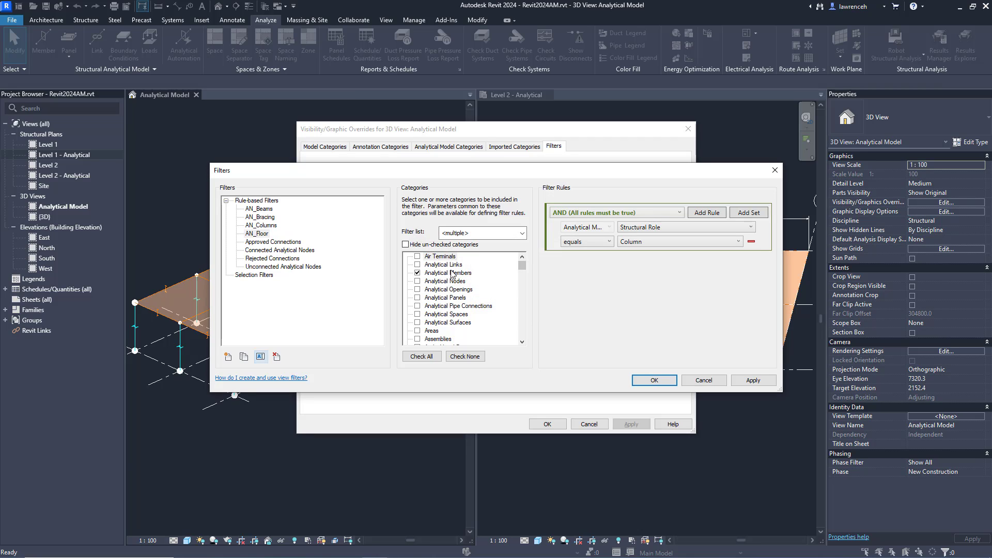
Limit AN_Floor to Analytical Panels with rule Structural Role equals Floor, and save it
left_click(417, 299)
left_click(417, 273)
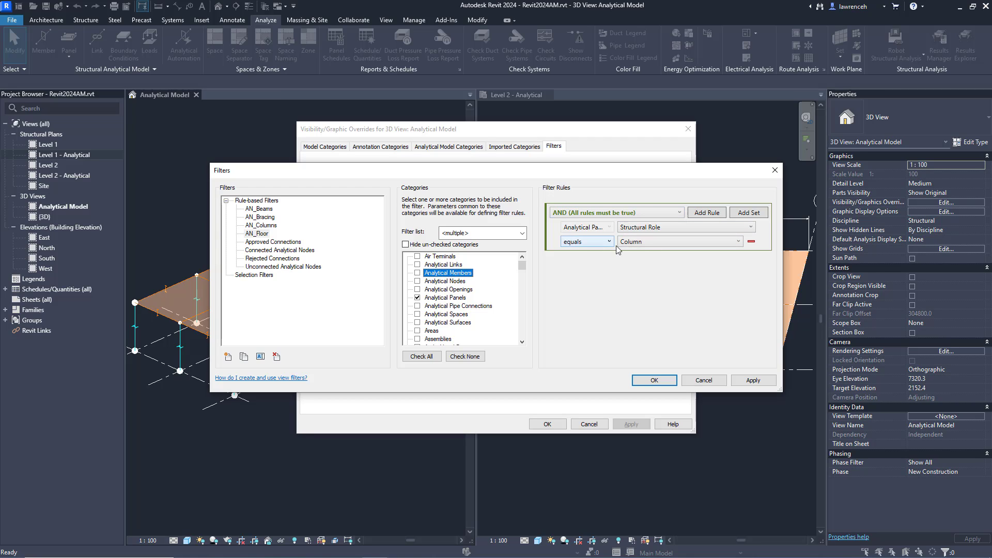
left_click(660, 240)
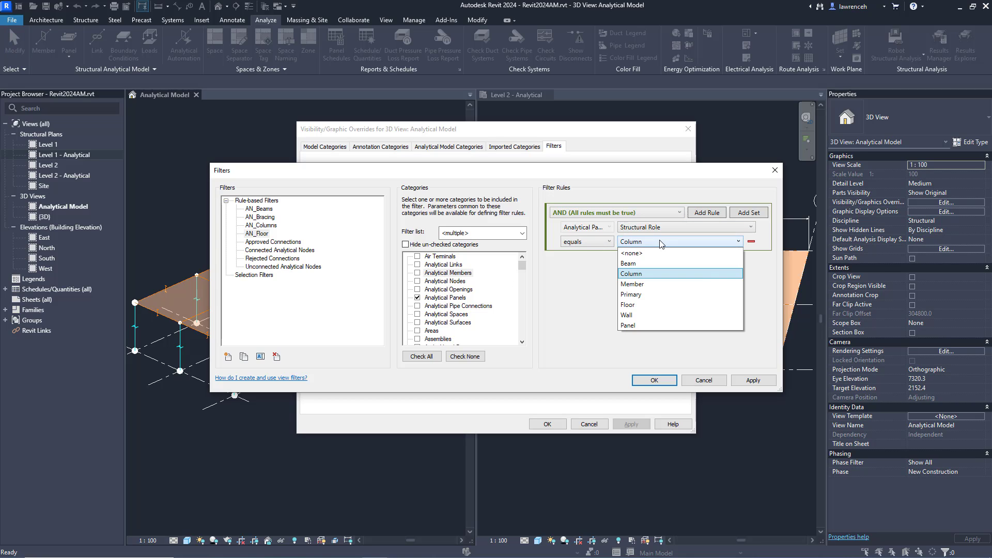
left_click(661, 304)
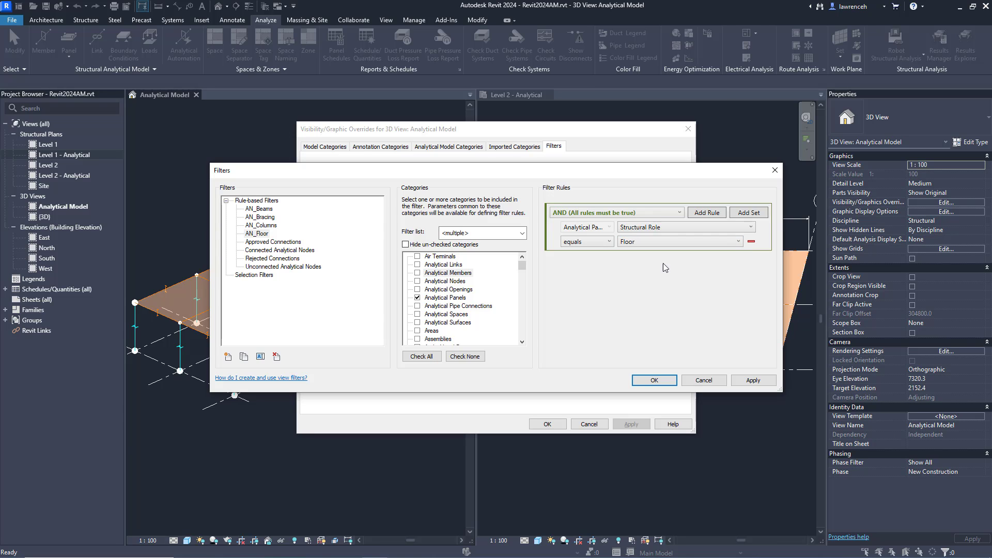
left_click(664, 384)
Add the AN_Floor filter to the 3D view's filter list
left_click(330, 341)
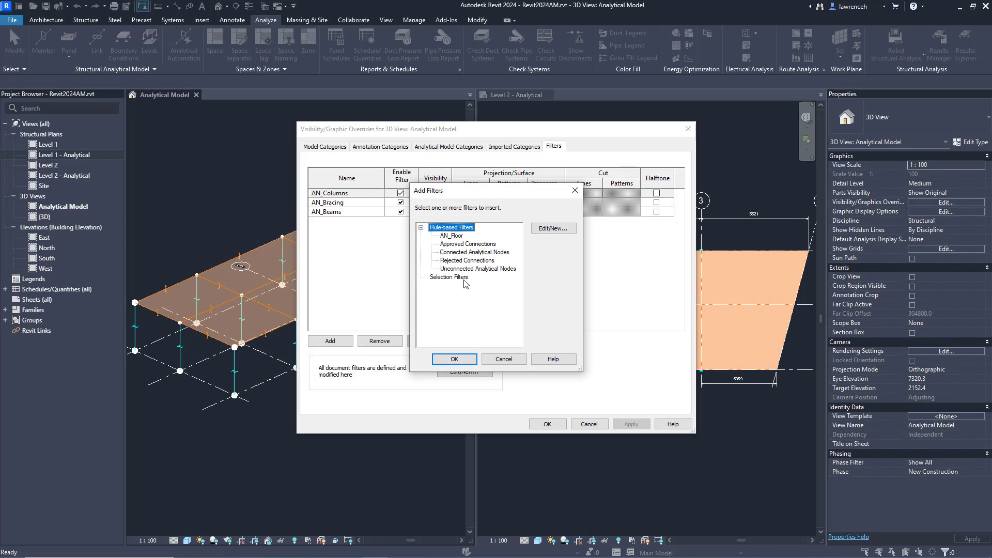
left_click(451, 236)
left_click(454, 358)
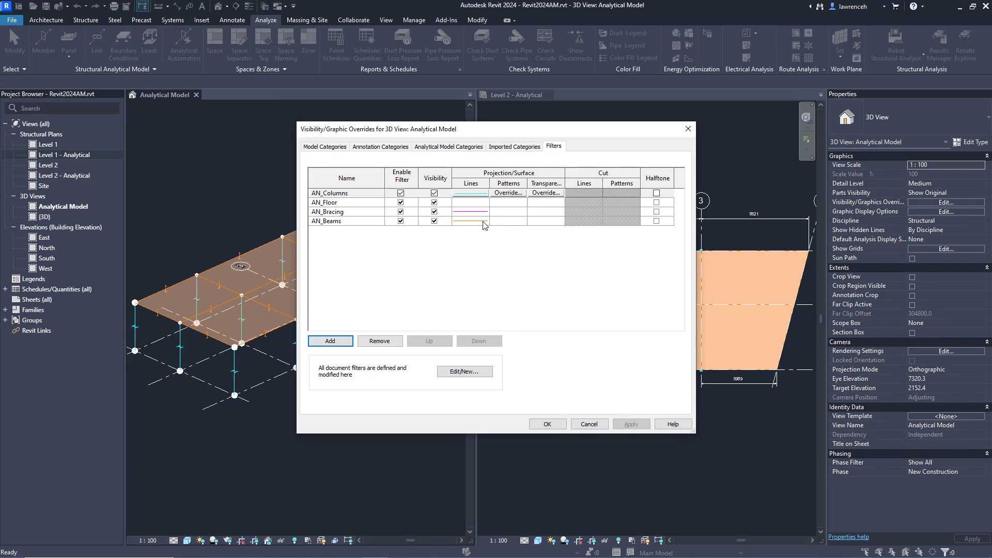
Override AN_Floor surface patterns with a Green Solid fill foreground and apply
left_click(512, 206)
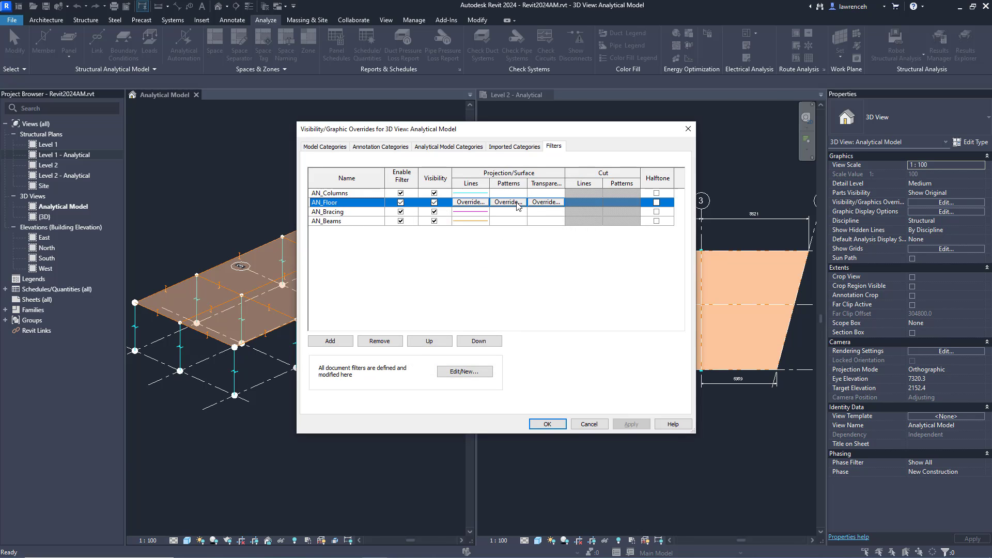
left_click(517, 202)
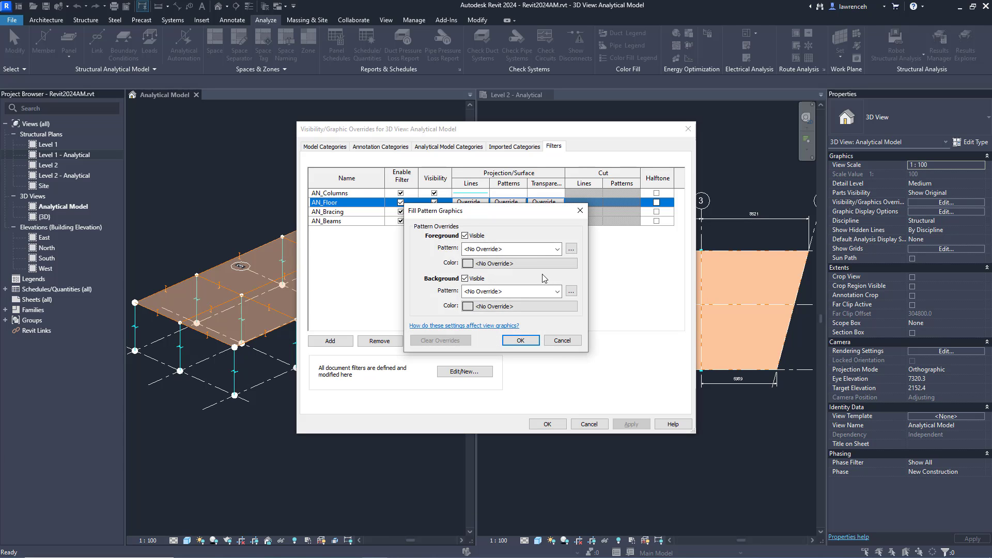
left_click(547, 249)
left_click(529, 264)
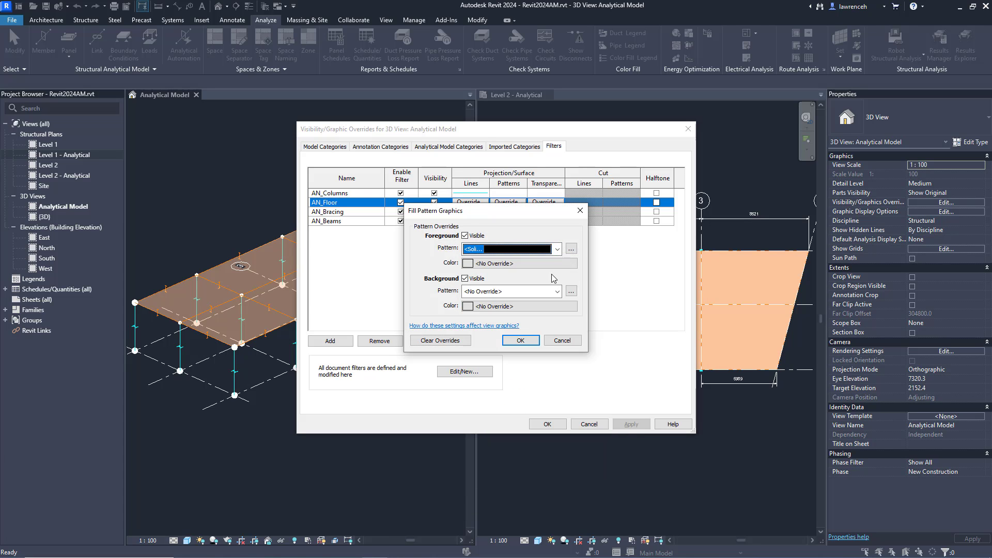
left_click(529, 263)
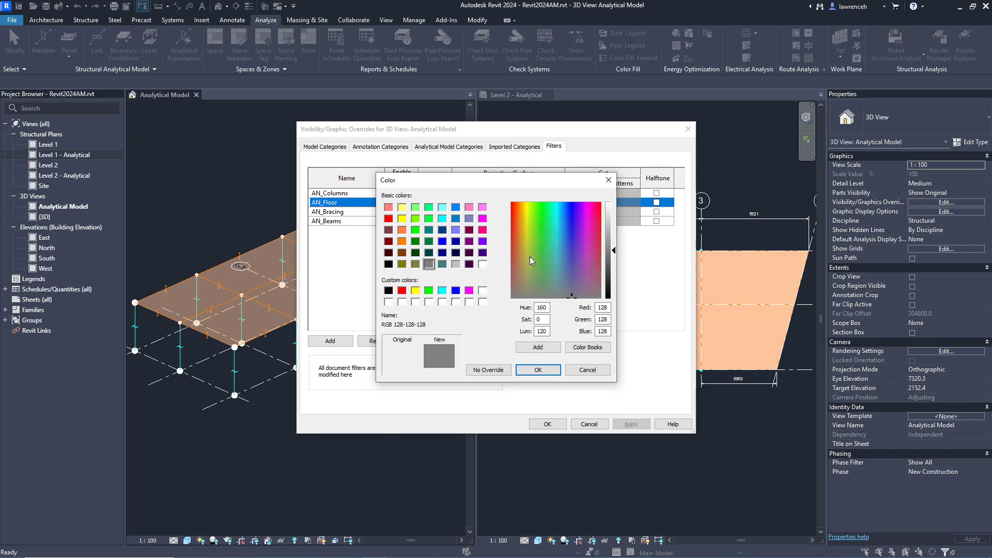
left_click(416, 230)
left_click(538, 369)
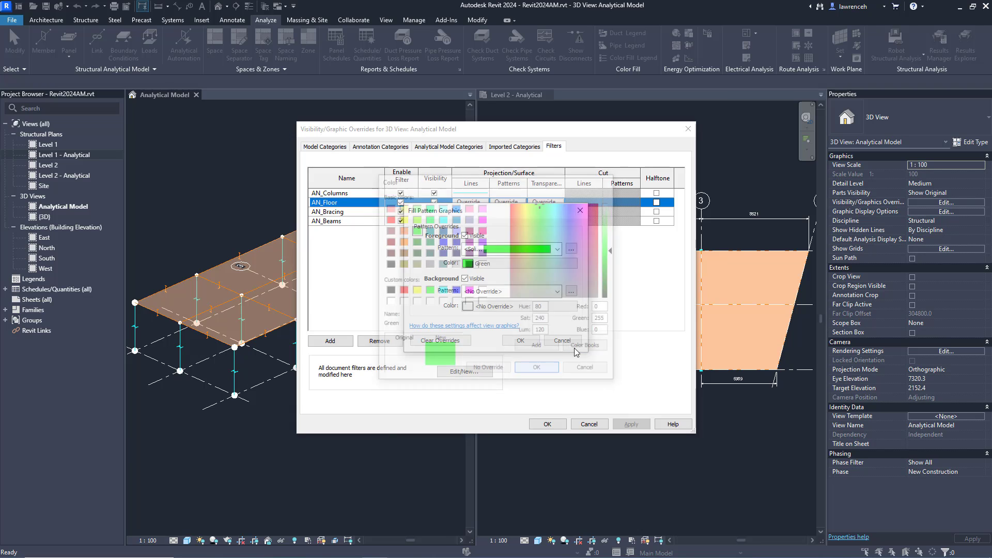
left_click(525, 343)
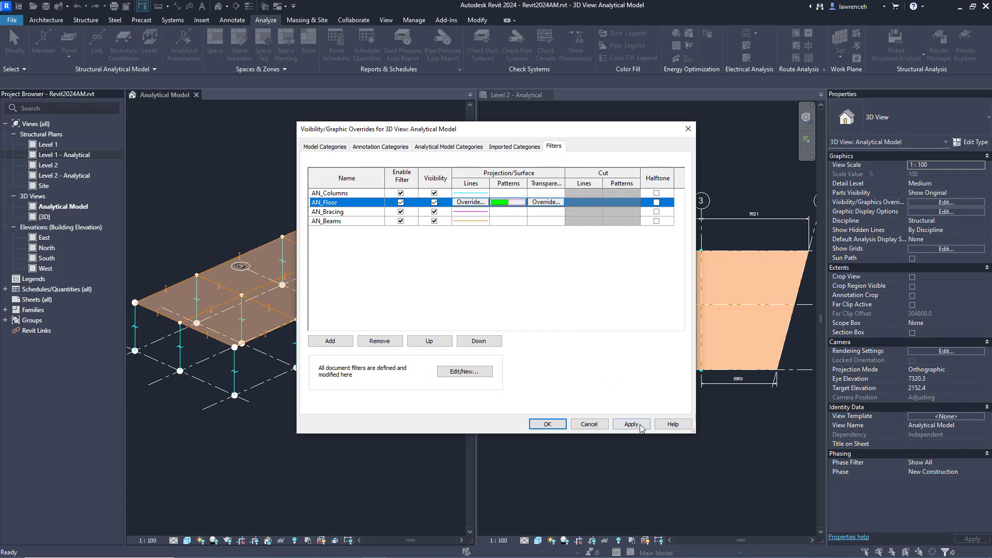
left_click(631, 423)
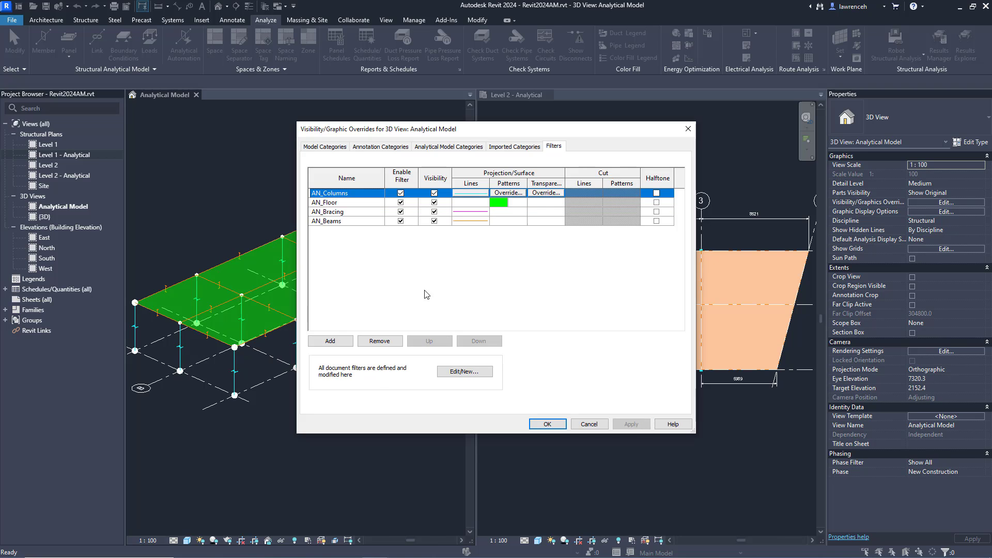
Set the AN_Floor filter's projection line colour to Green
left_click(471, 202)
left_click(471, 202)
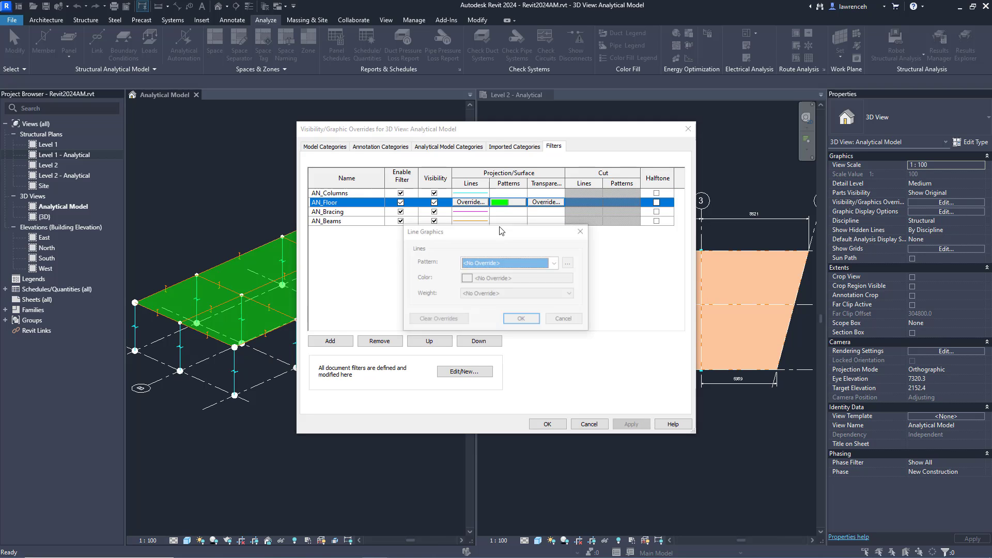
left_click(518, 266)
left_click(519, 266)
left_click(517, 279)
left_click(416, 229)
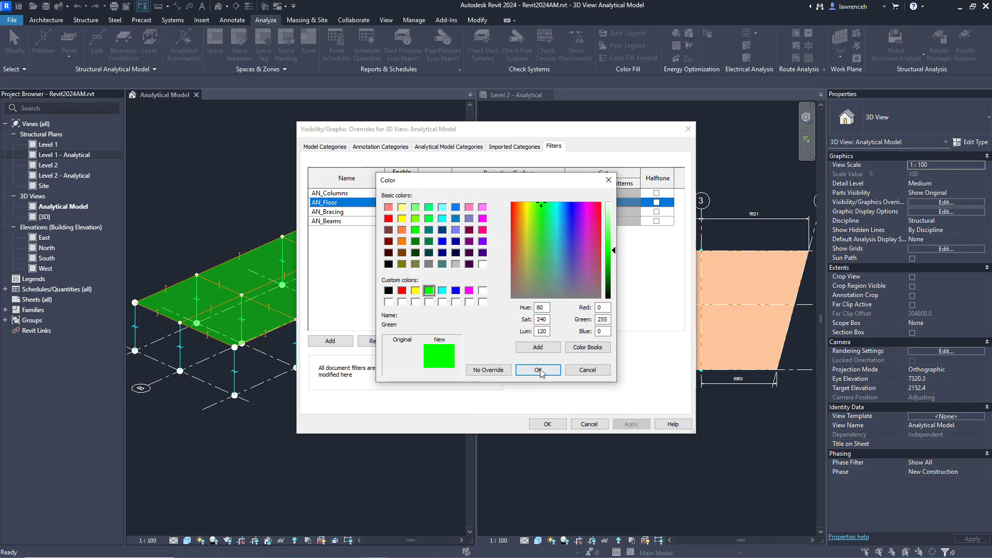
left_click(537, 369)
left_click(522, 320)
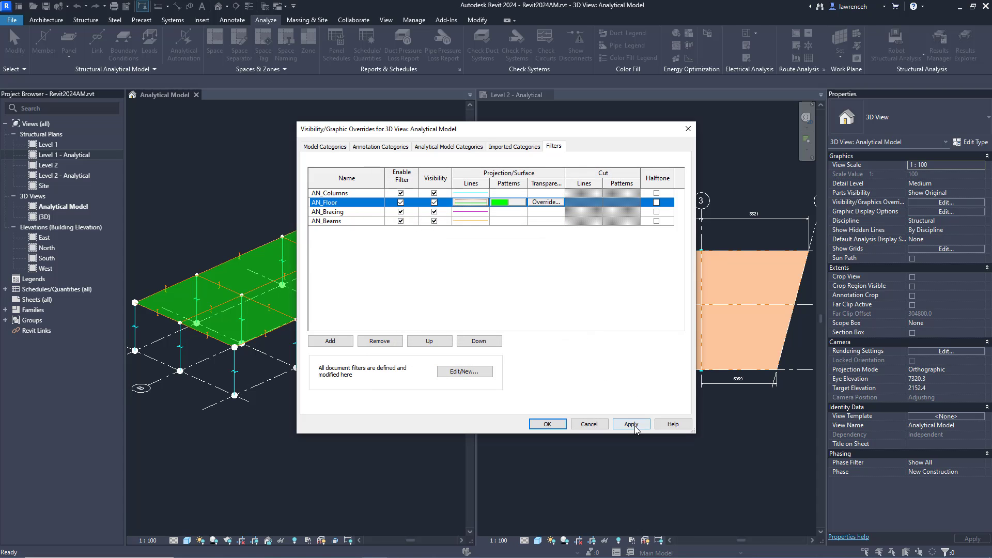
left_click_drag(470, 131, 510, 134)
Duplicate the AN_Floor filter definition and rename the copy AN_Wall
left_click(393, 223)
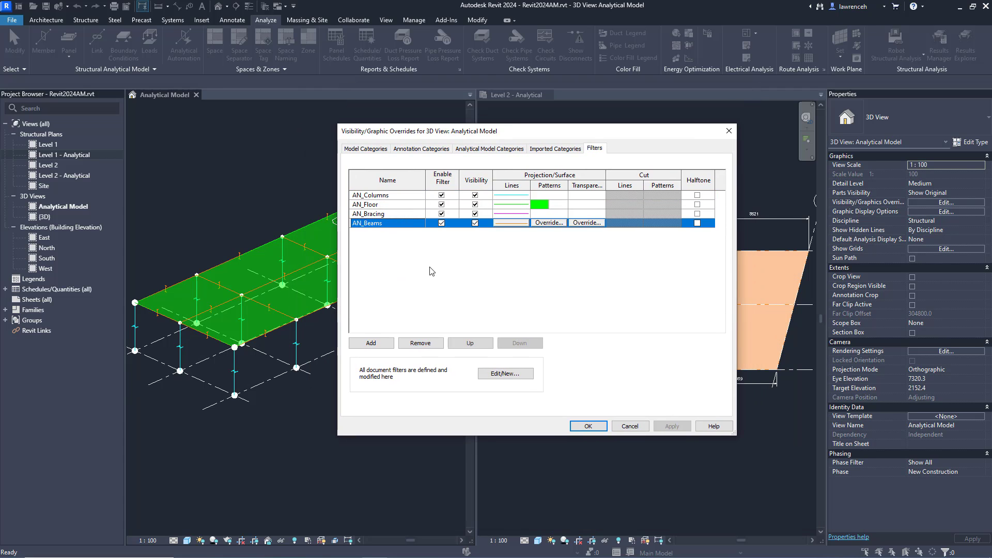
left_click(514, 373)
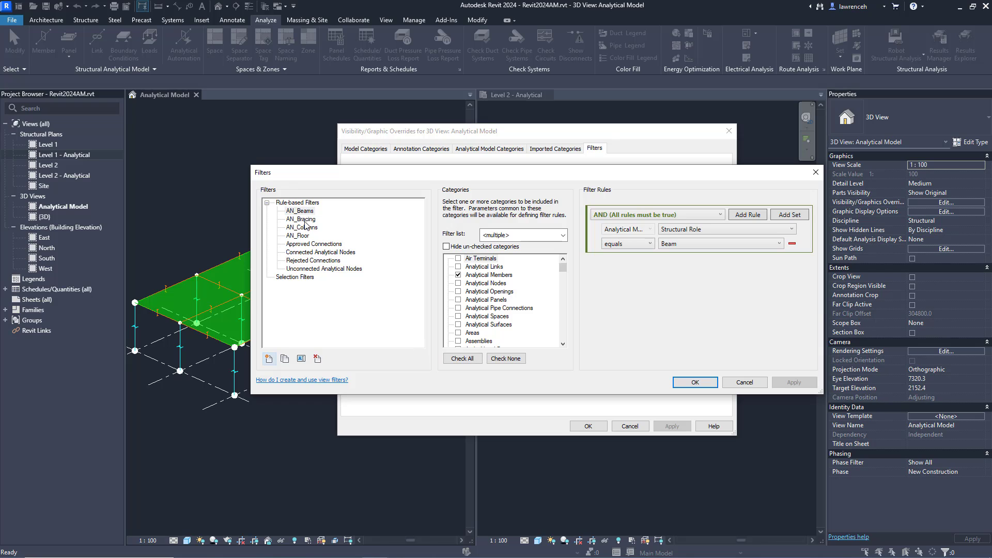
left_click(302, 236)
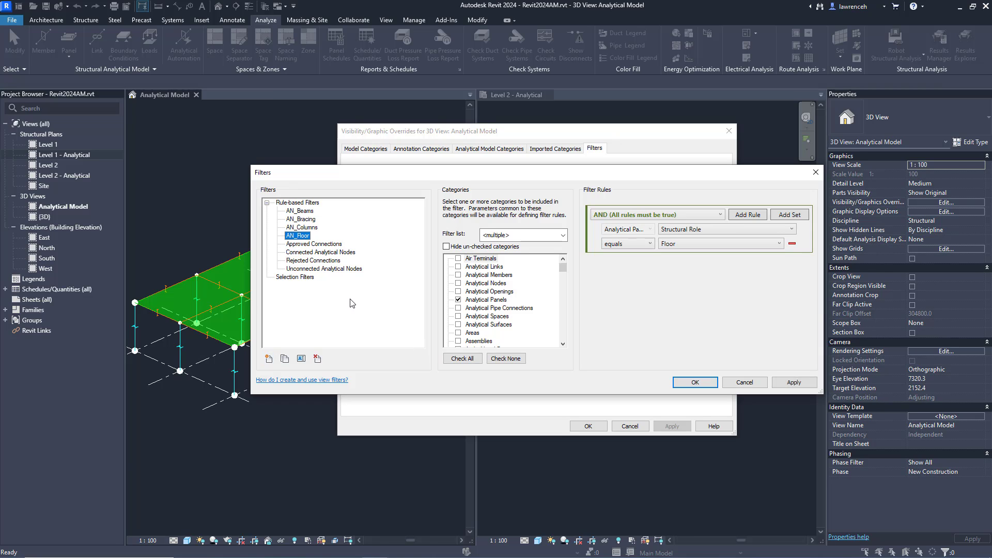
left_click(284, 358)
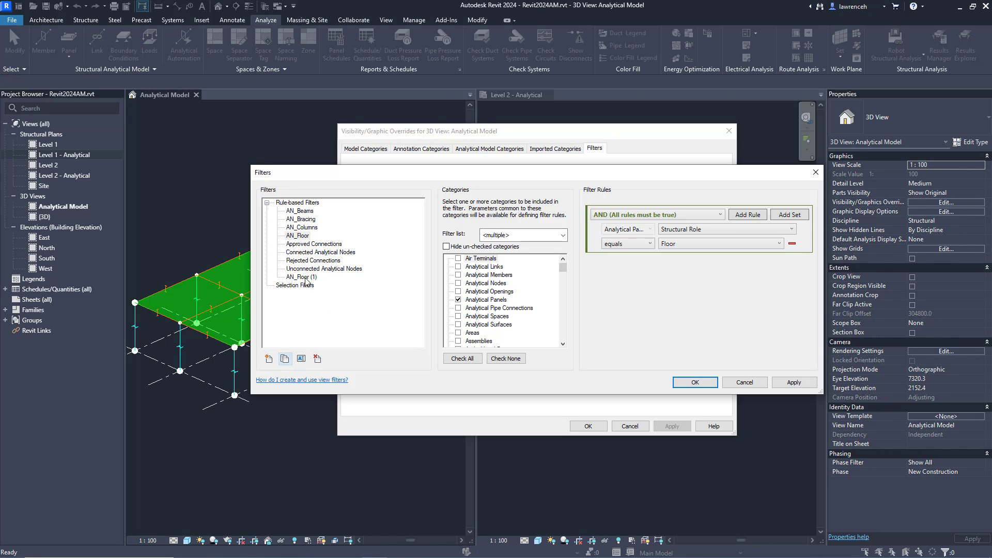
left_click(305, 278)
left_click(301, 358)
left_click_drag(541, 285, 519, 285)
type("WE")
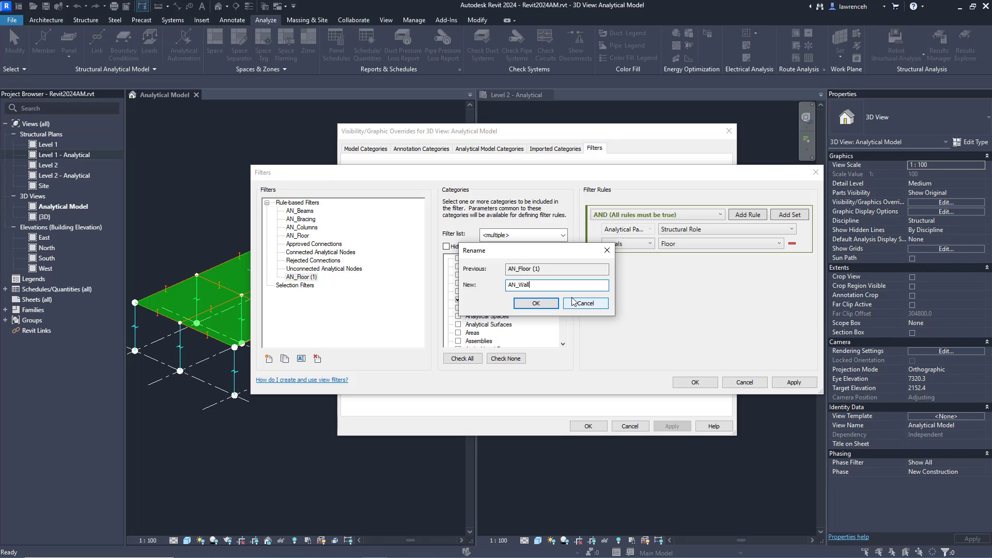
left_click(536, 304)
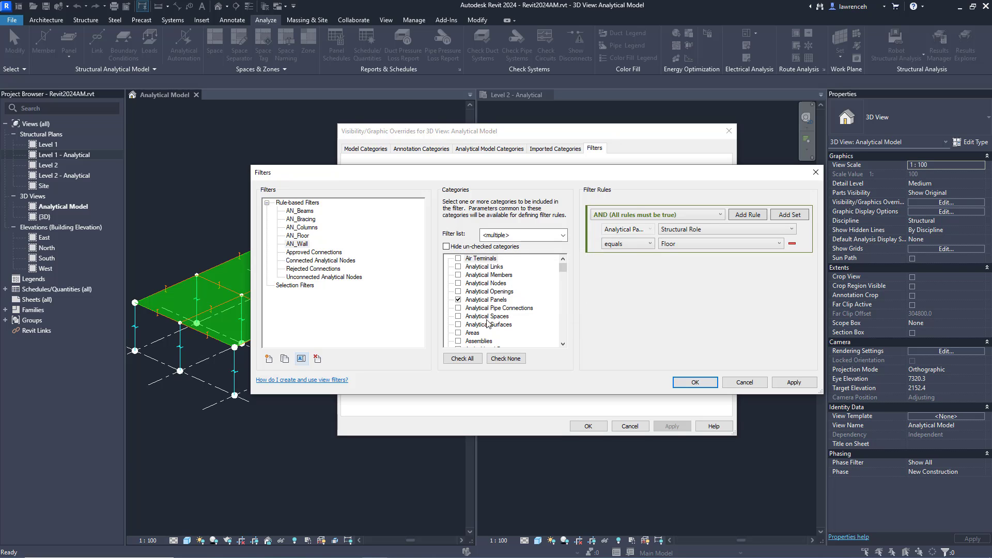
Change AN_Wall's Analytical Panels rule to Structural Role equals Wall and save the filters
left_click(473, 304)
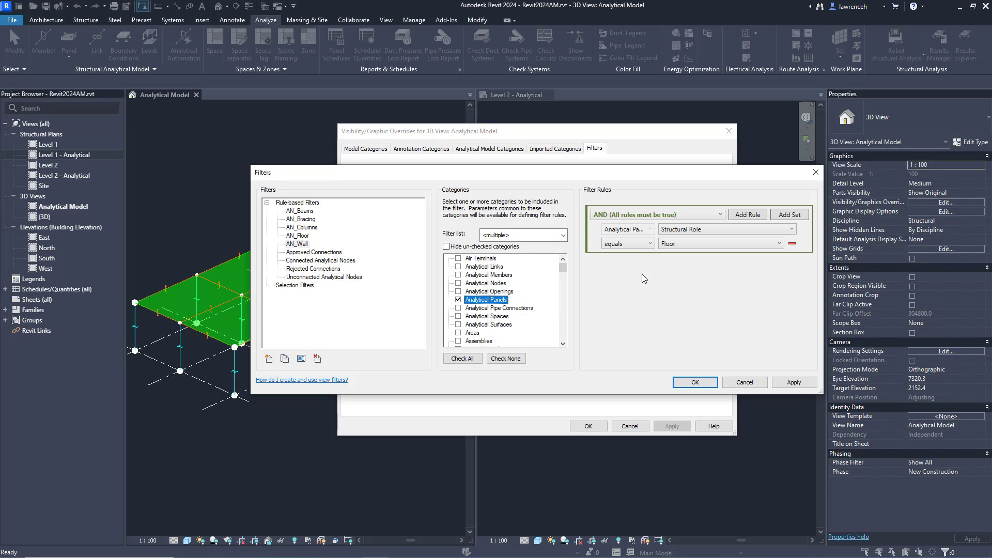
left_click(696, 242)
left_click(709, 322)
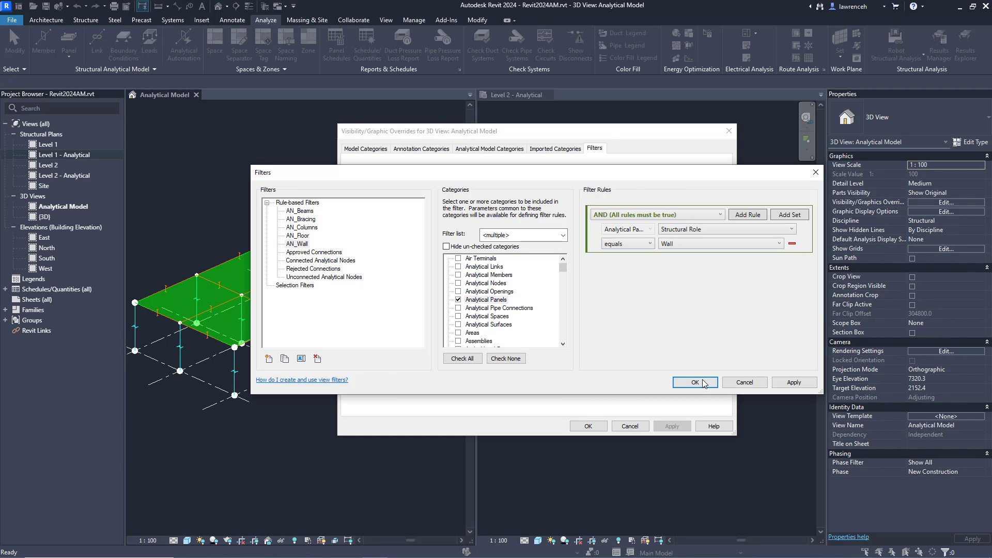
left_click(702, 382)
Add AN_Wall to the 3D view's filters and give its lines a red colour
left_click(371, 343)
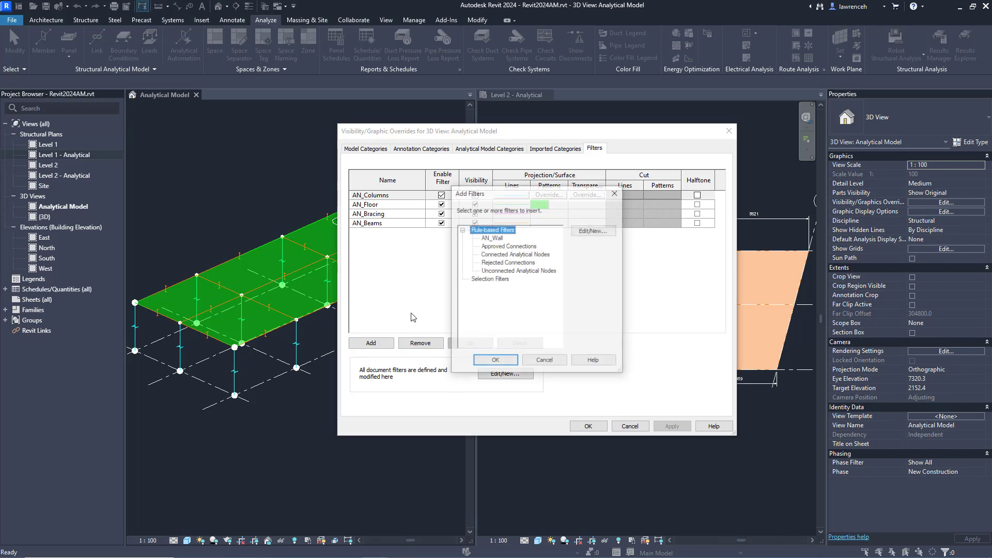
left_click(494, 238)
left_click(494, 361)
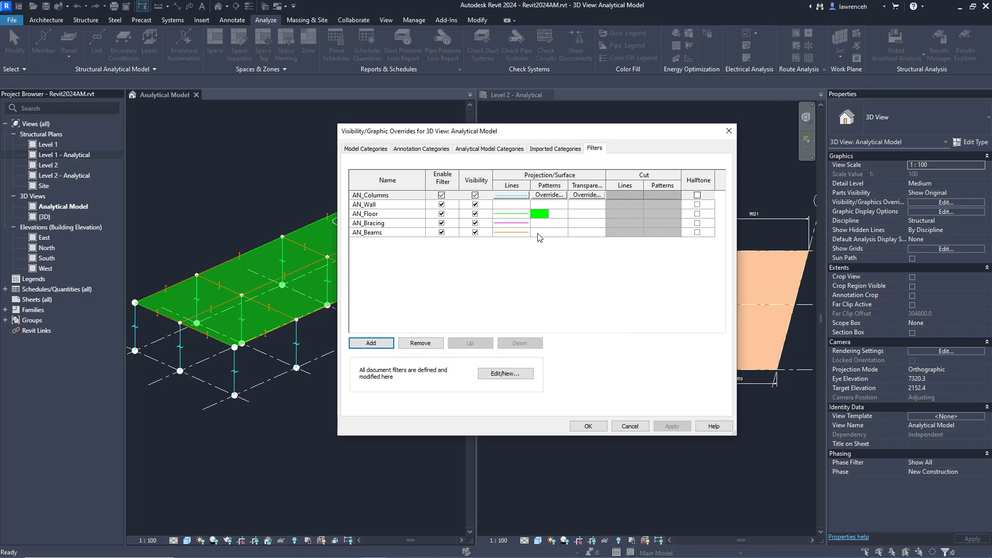
left_click(525, 206)
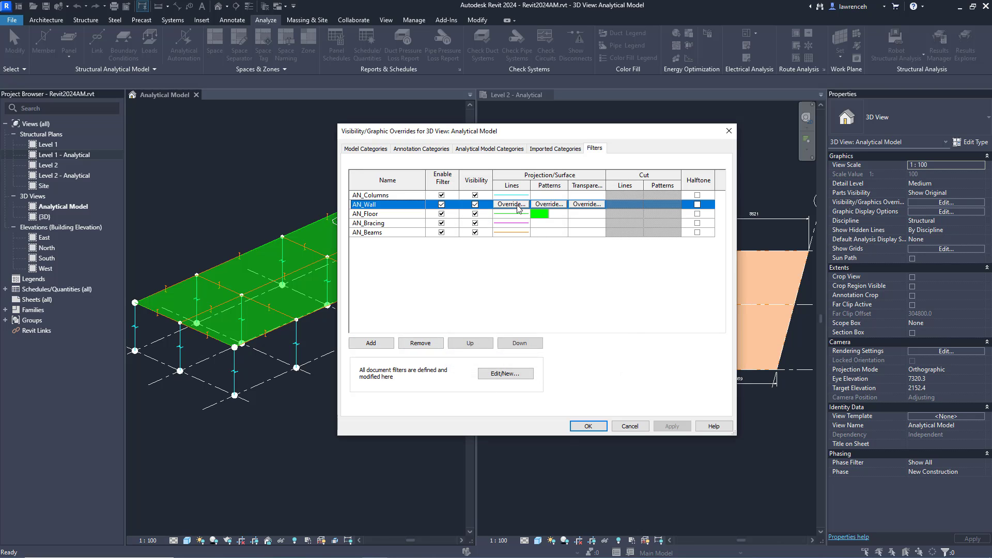
left_click(524, 204)
left_click(557, 279)
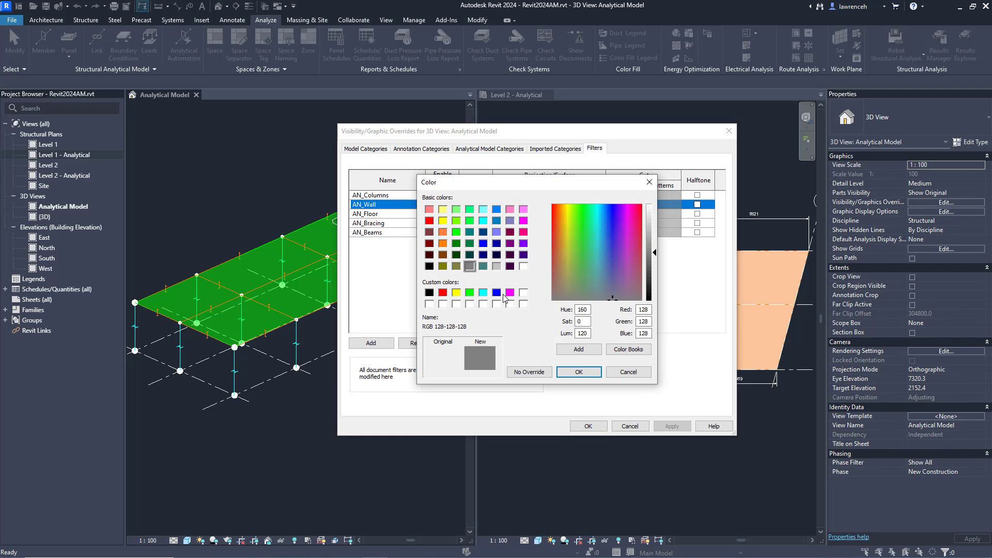
left_click(457, 292)
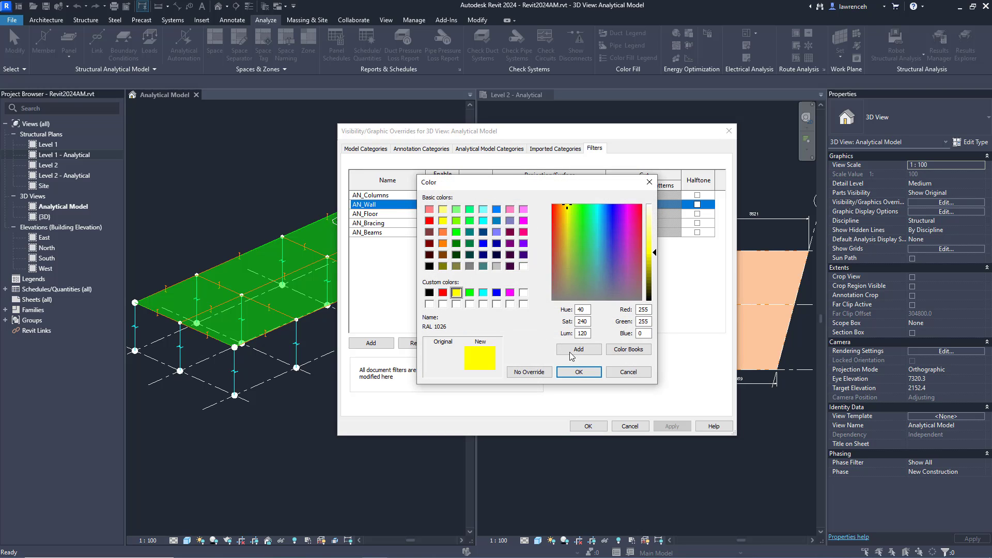
left_click(443, 293)
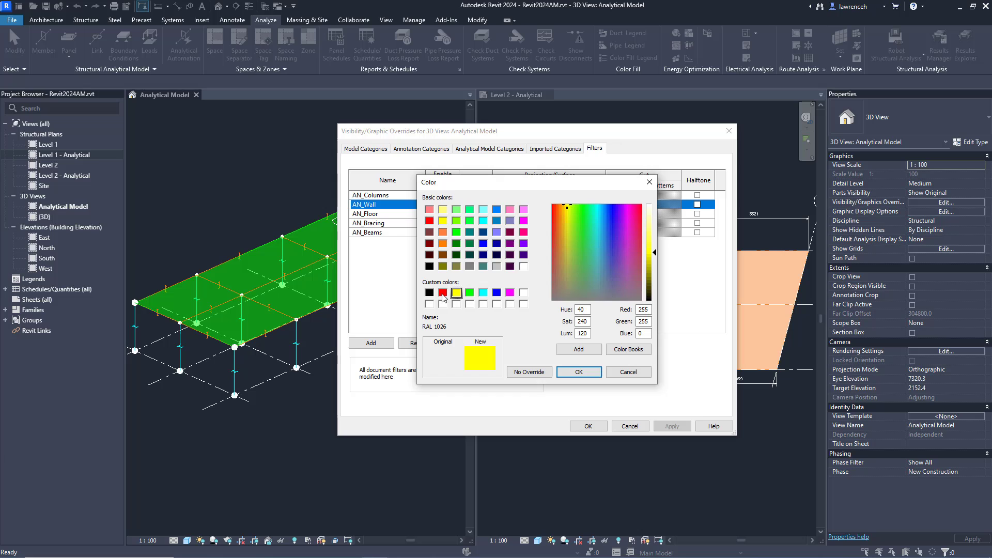
left_click(579, 372)
left_click(567, 321)
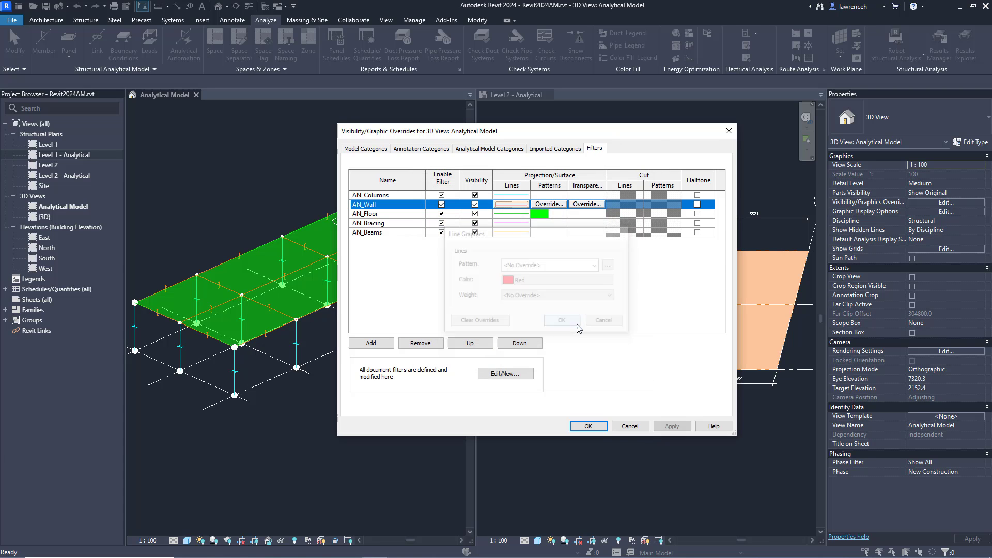
Give AN_Wall a solid fill red surface pattern and apply the overrides
left_click(561, 206)
left_click(551, 252)
left_click(554, 265)
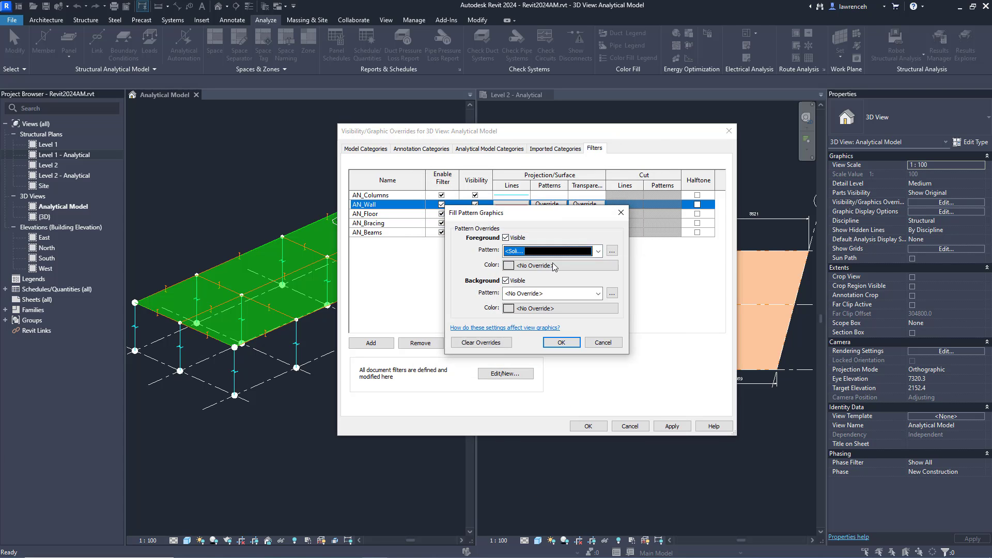
left_click(553, 265)
left_click(429, 221)
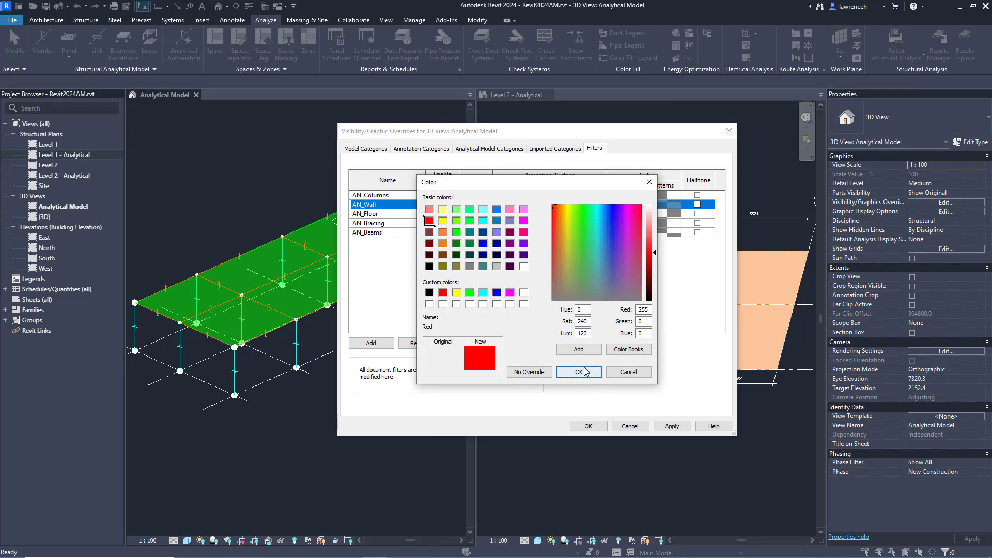
left_click(579, 372)
left_click(562, 341)
left_click(671, 426)
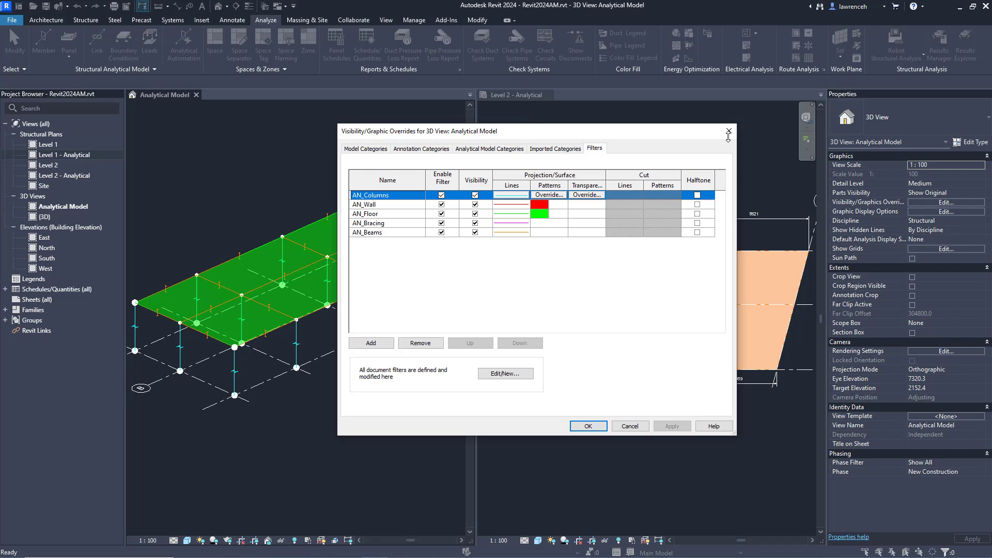
left_click_drag(561, 138, 754, 137)
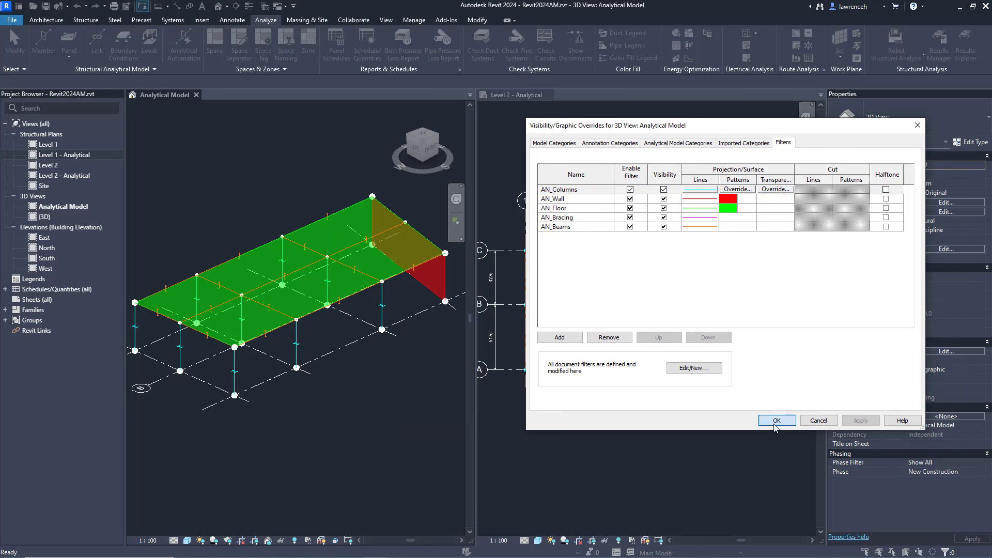
Close Visibility/Graphics, orbit to isometric, and start Point boundary conditions with state Fixed
left_click(782, 426)
middle_click_drag(396, 429, 358, 435, "shift")
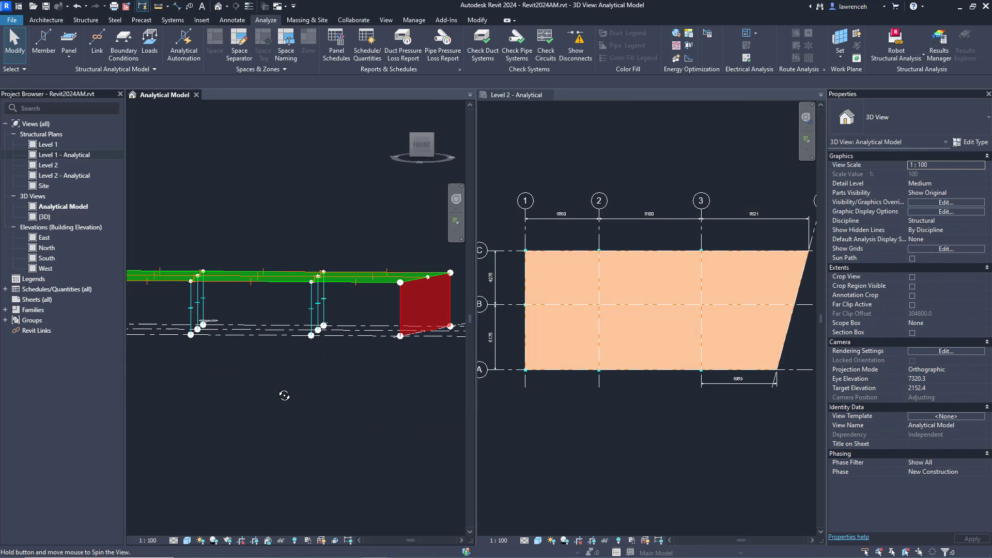
left_click_drag(282, 394, 385, 380)
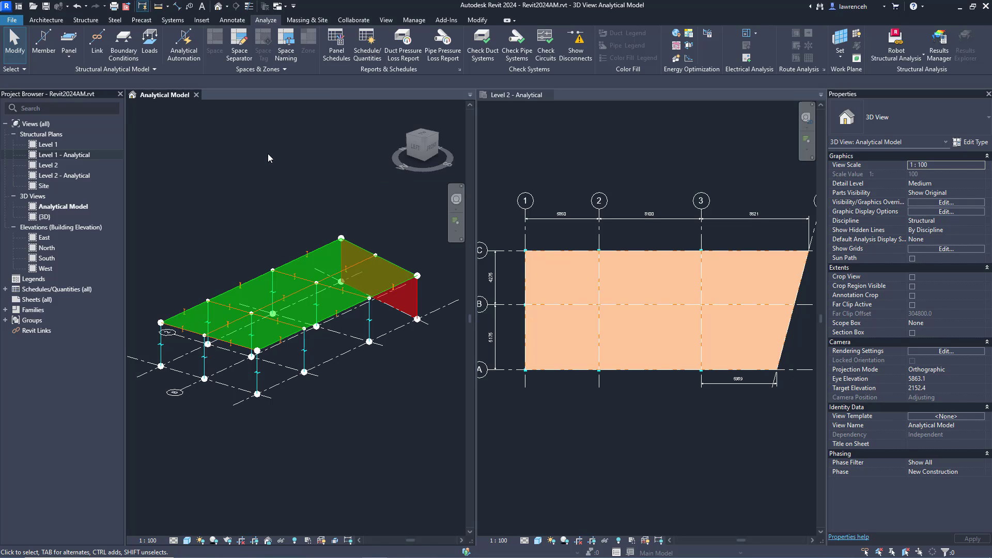
left_click(124, 47)
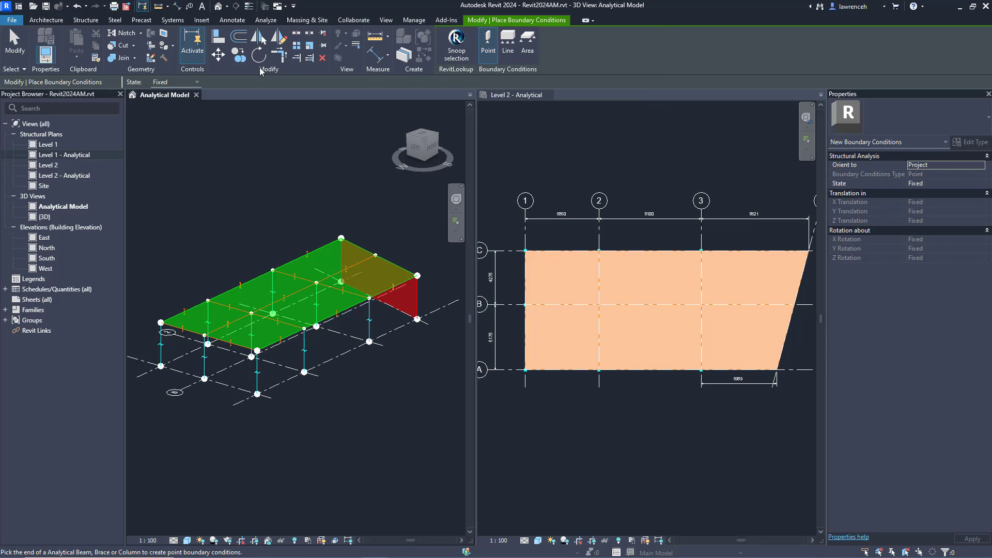
left_click(199, 81)
left_click(197, 81)
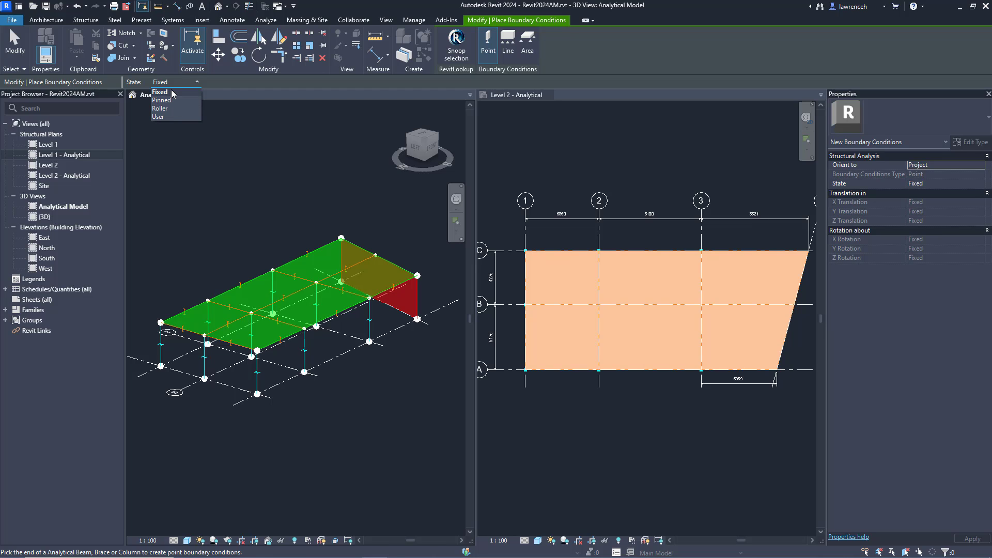
left_click(175, 92)
Place fixed point supports at the six column base nodes
middle_click_drag(163, 370, 172, 362)
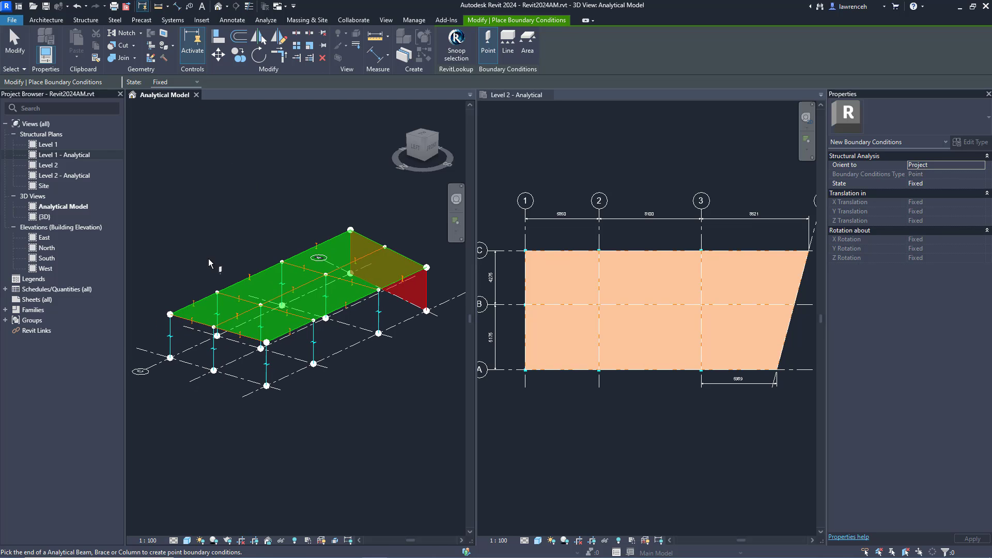
left_click(170, 357)
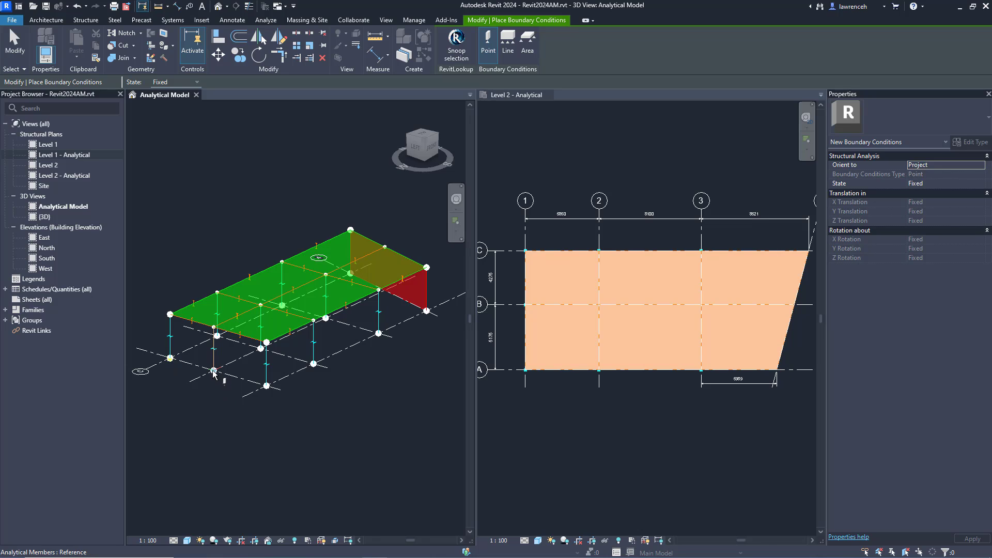
left_click(213, 370)
left_click(266, 385)
left_click(313, 364)
left_click(261, 349)
left_click(217, 336)
middle_click_drag(381, 337, 349, 406, "shift")
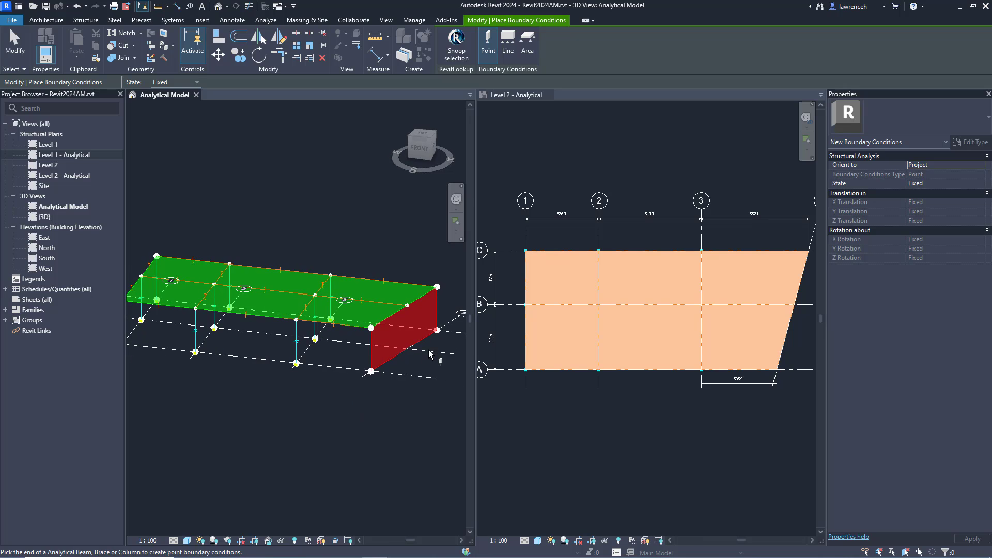
Place a fixed line support along the red wall panel's bottom analytical edge
left_click(509, 56)
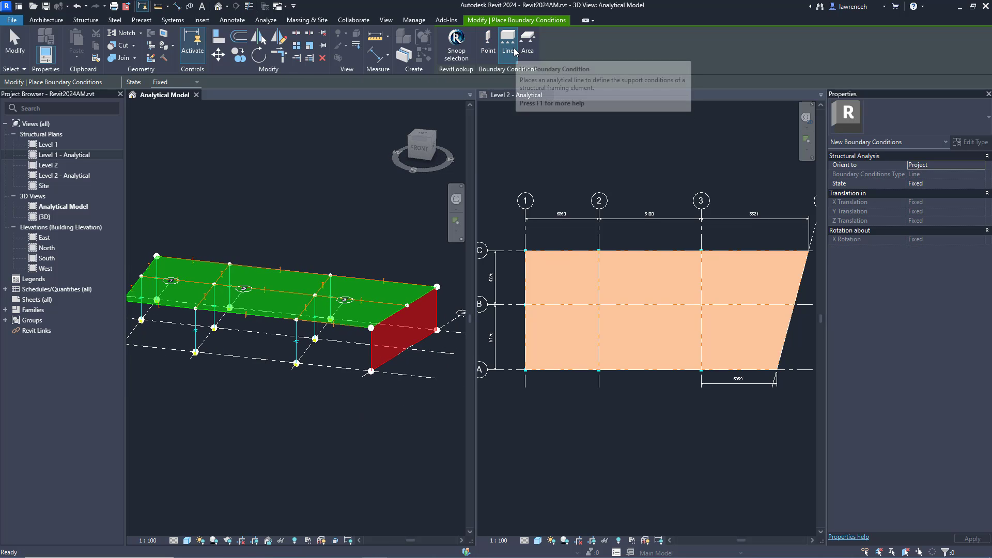
left_click(398, 362)
key("Escape")
scroll(376, 397, "up", 5)
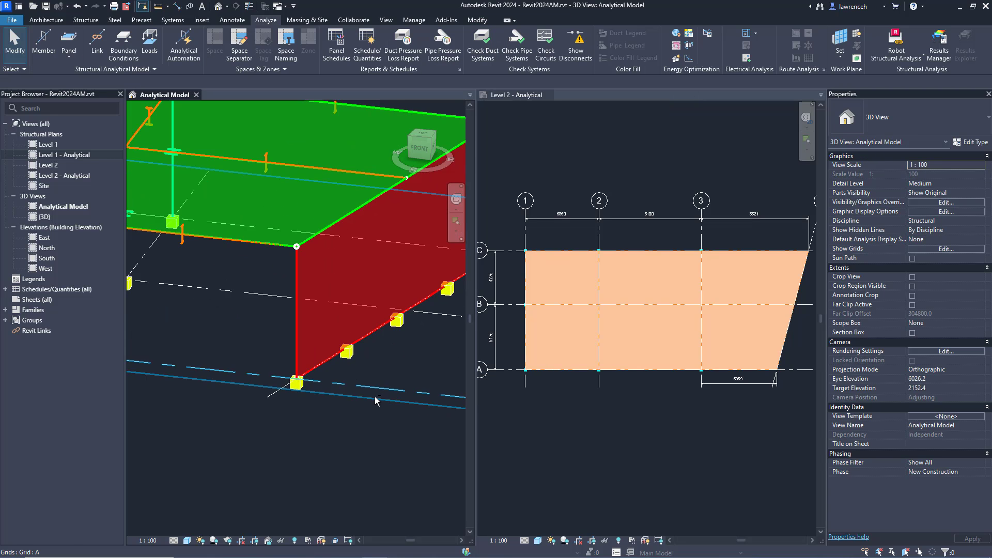
scroll(374, 373, "down", 3)
middle_click_drag(332, 315, 359, 381, "shift")
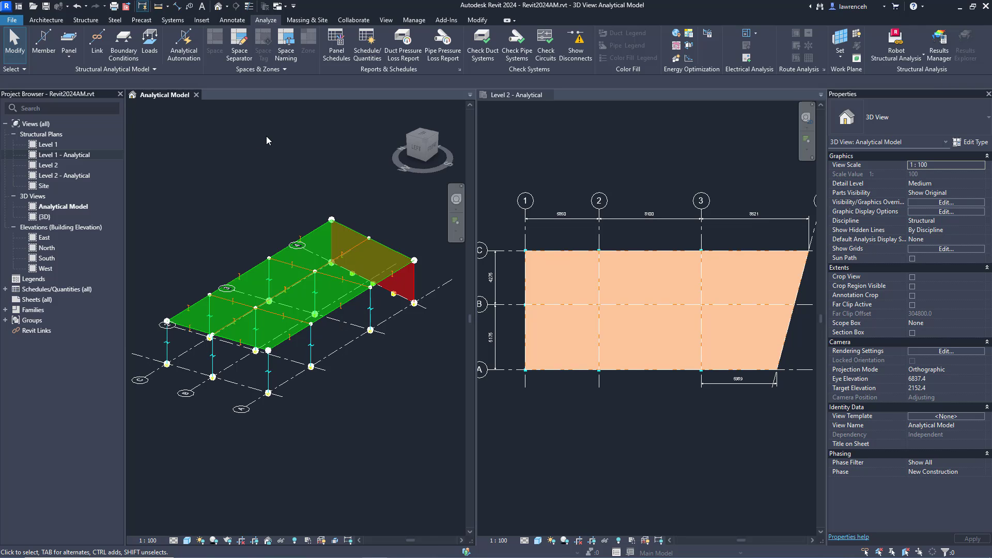
Start Loads, activate the Level 2 - Analytical plan, and choose Area Load On Host
left_click(150, 46)
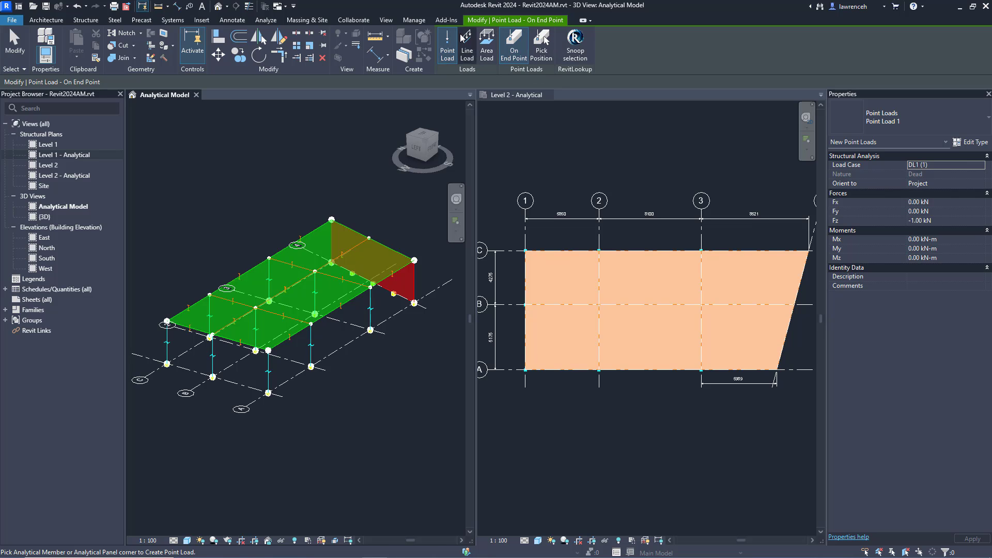
left_click(551, 134)
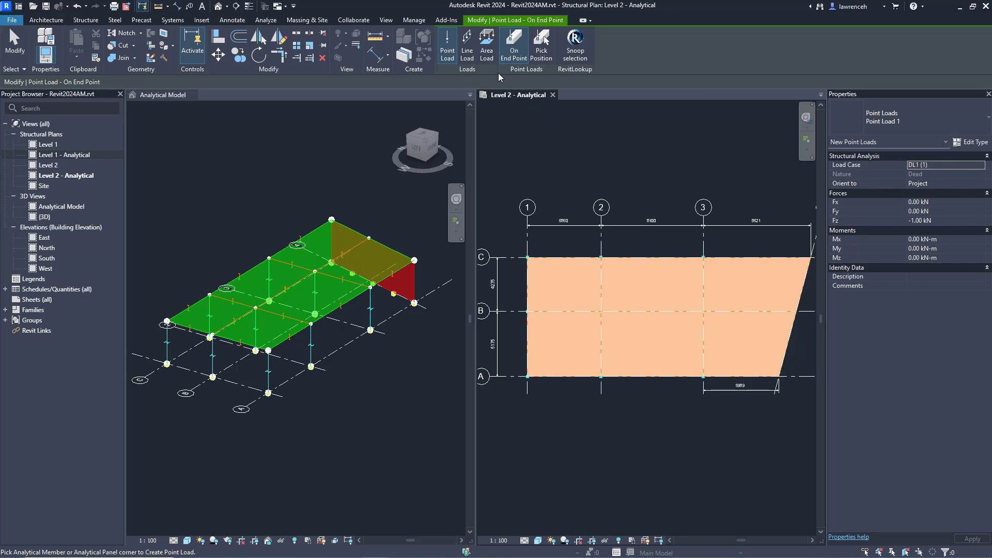
left_click(489, 57)
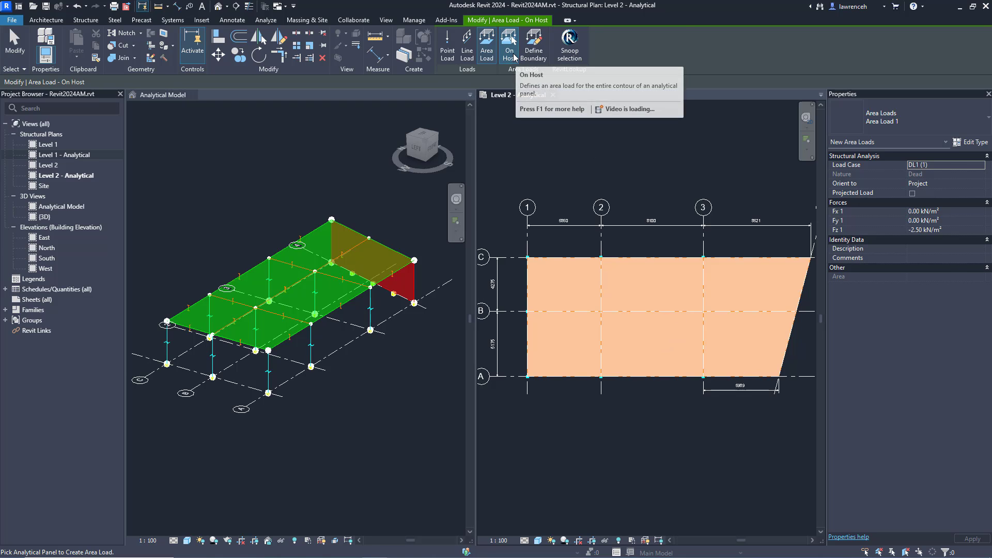
Set the area load's Load Case to LL1 (2) and Fz 1 to -3.00 kN/m²
middle_click_drag(587, 139, 584, 135)
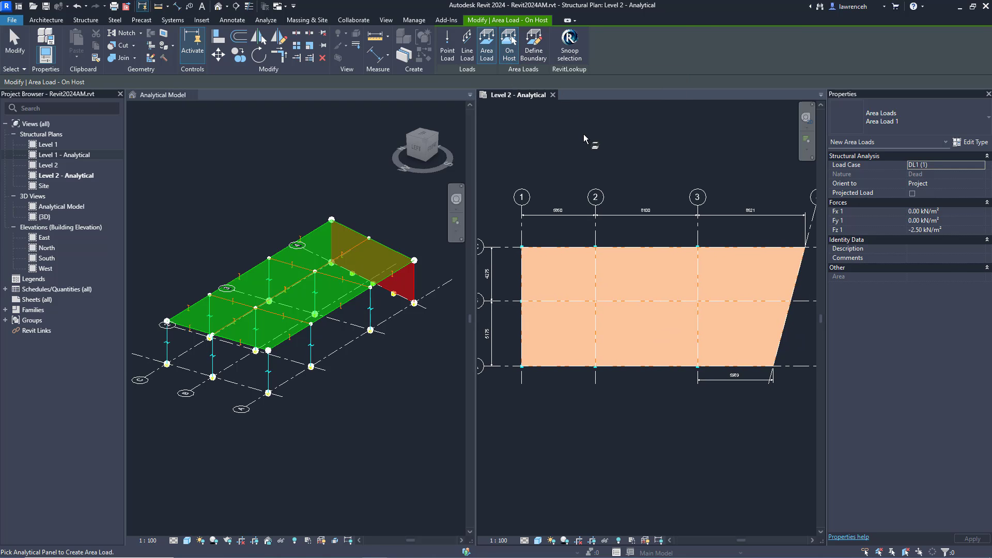
left_click(938, 165)
left_click(981, 165)
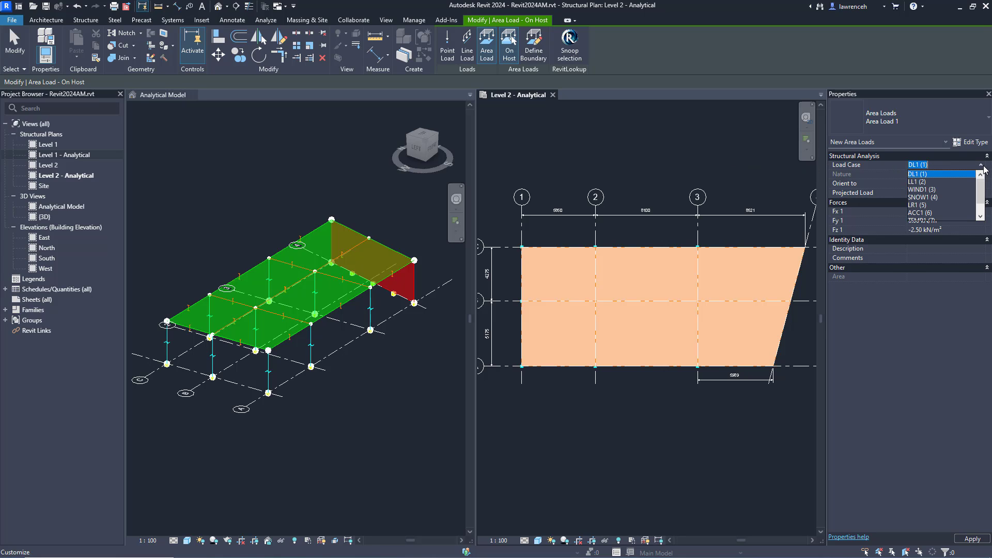
left_click(924, 182)
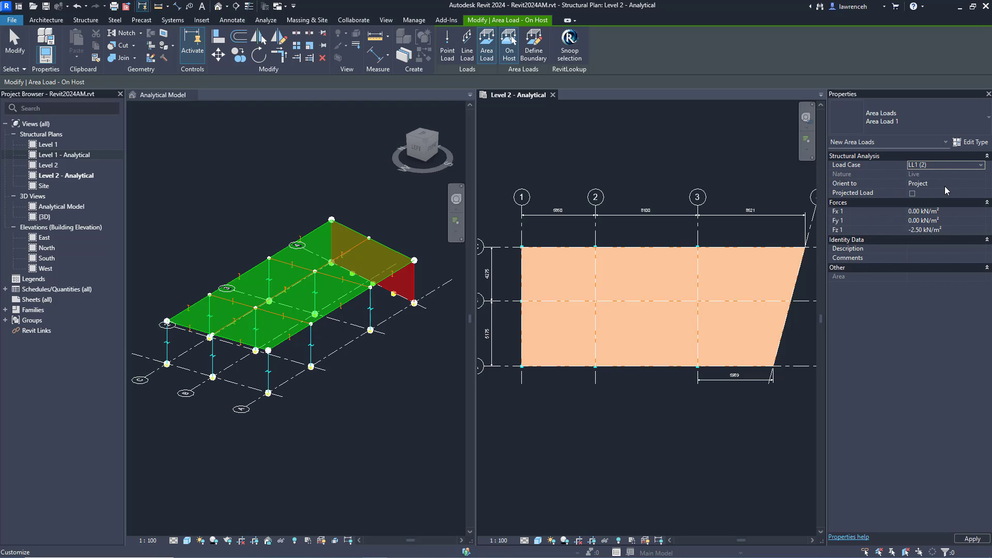
left_click(966, 230)
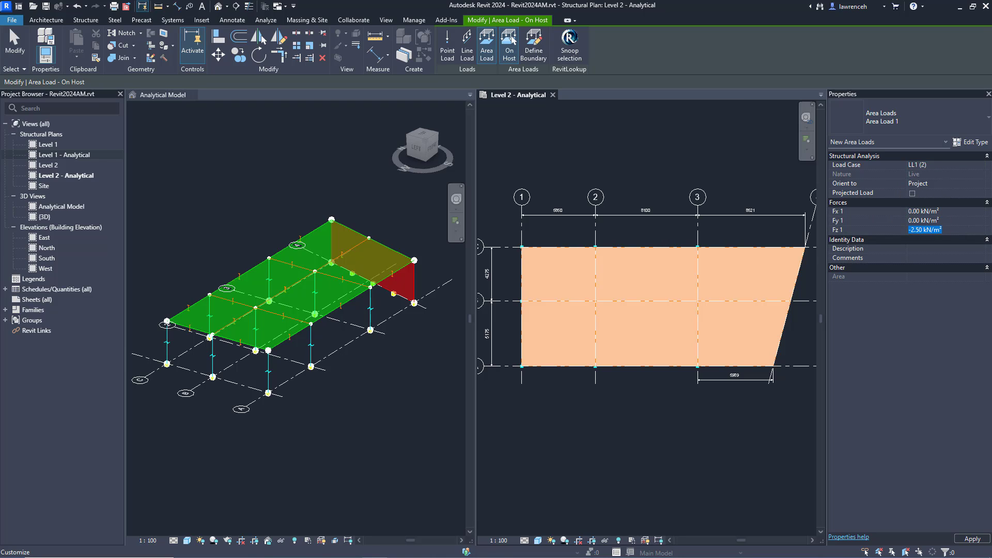
type("-3")
key("Return")
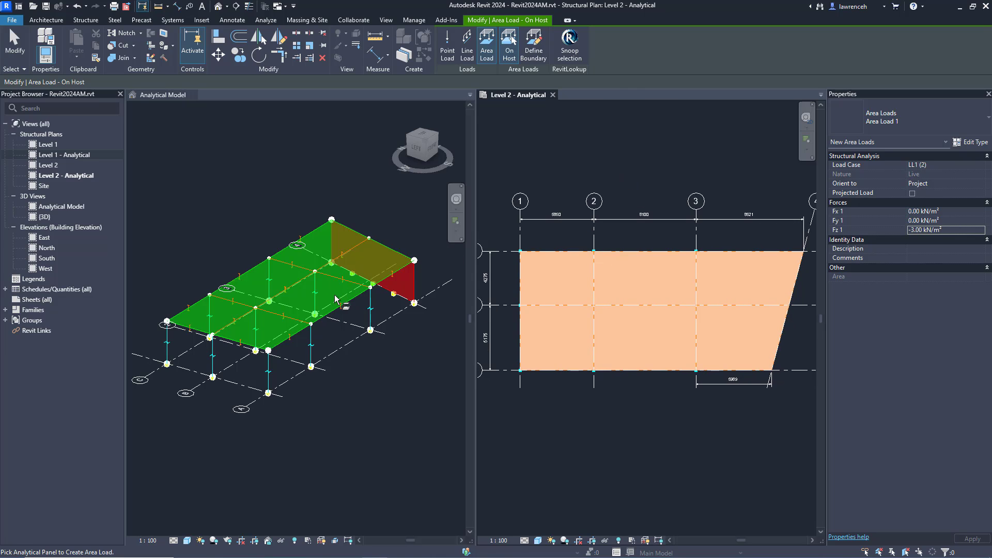
Apply the load to the green floor panel in the 3D view, then cancel placement
left_click(341, 304)
left_click(336, 314)
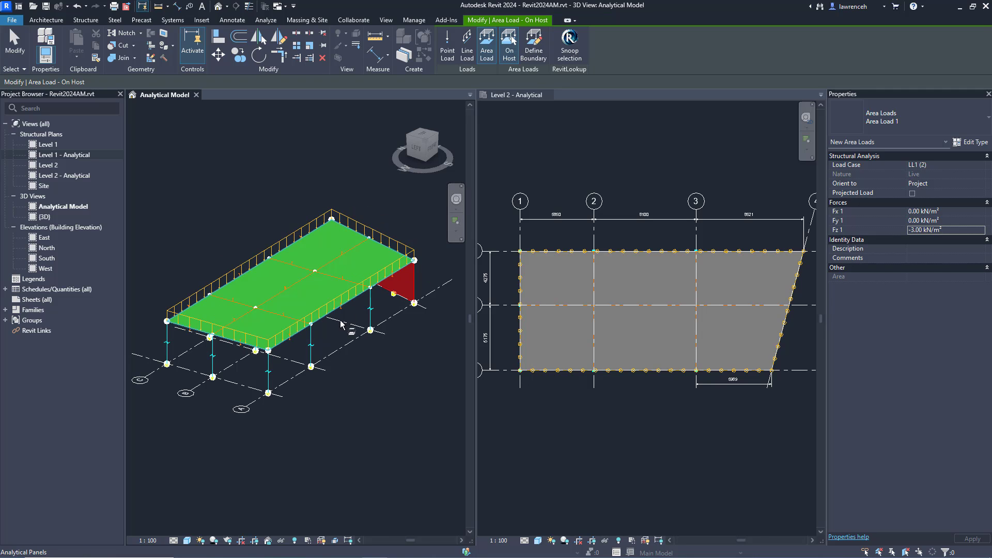
right_click(309, 155)
left_click(321, 163)
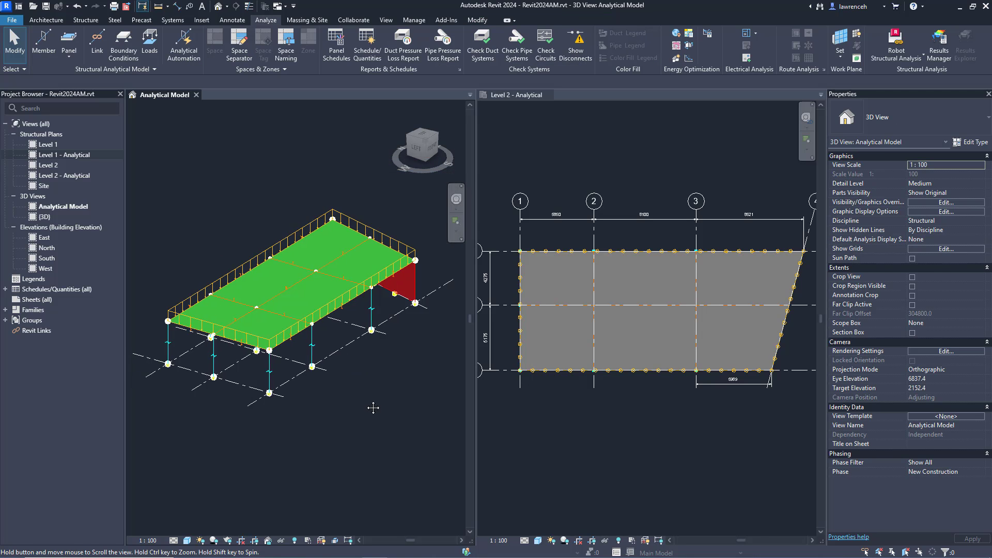
middle_click_drag(368, 402, 339, 386, "shift")
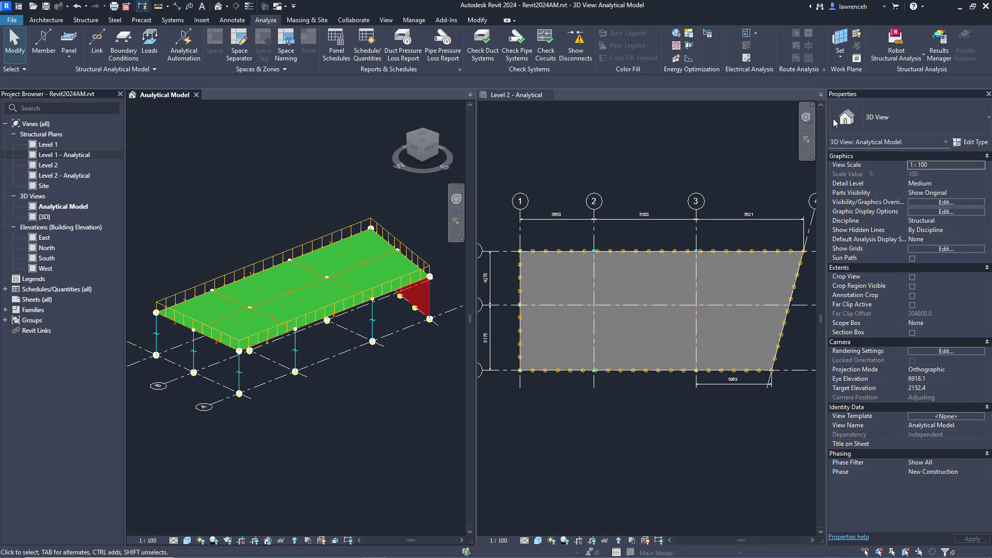
left_click(896, 56)
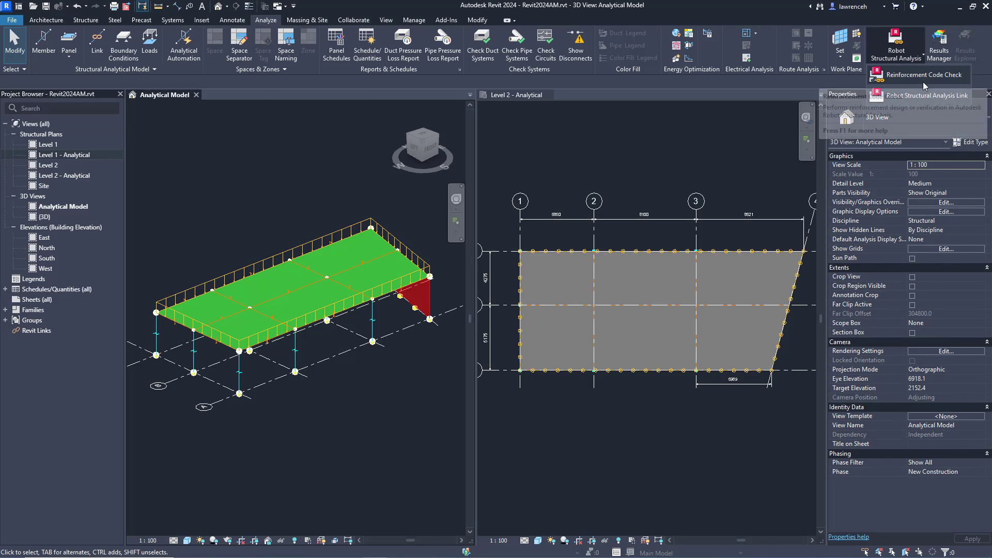
left_click(684, 169)
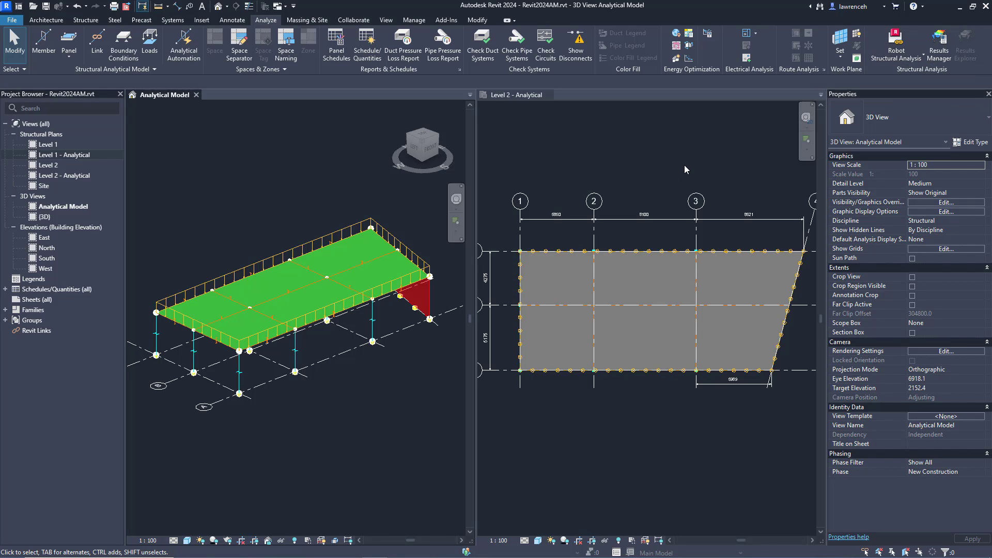